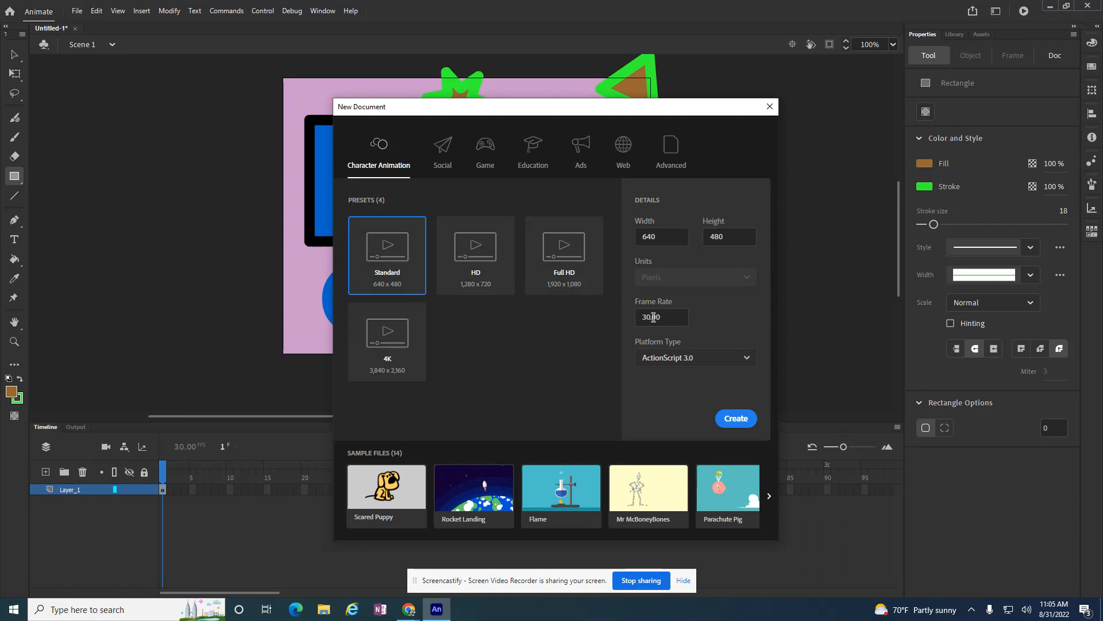
Step: Create a Standard 640 × 480 ActionScript 3.0 document with a frame rate of 10
drag(660, 317, 595, 321)
text(10)
click(736, 419)
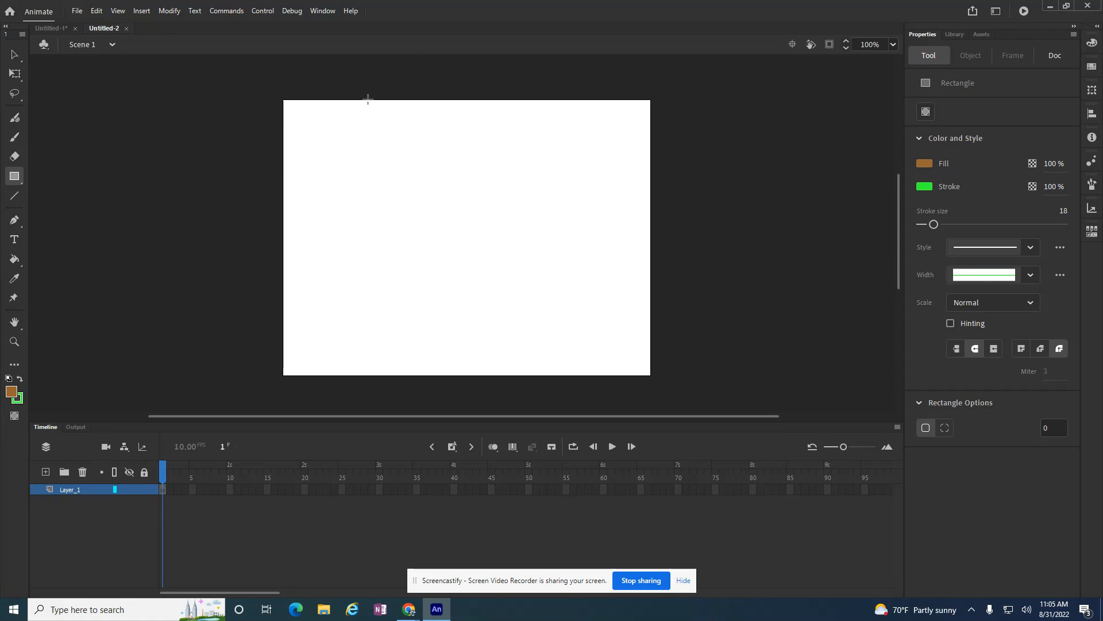
Step: Change the document's stage colour to bright blue
click(12, 56)
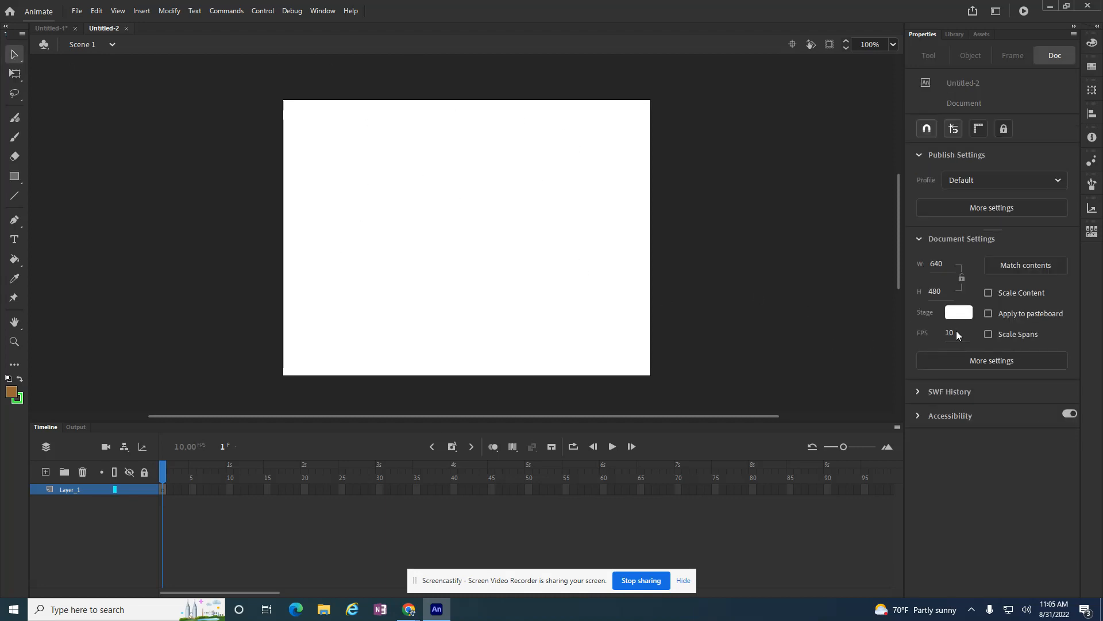
click(958, 312)
click(855, 382)
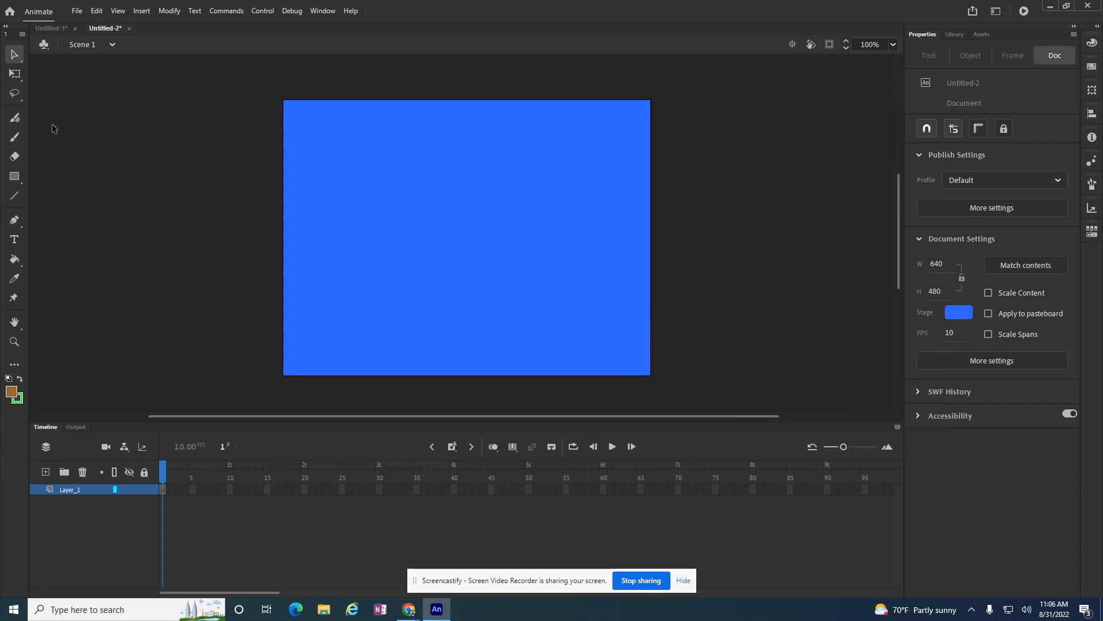
Step: Draw a square with a dark green fill and the bright green stroke in the upper-left part of the stage
click(15, 177)
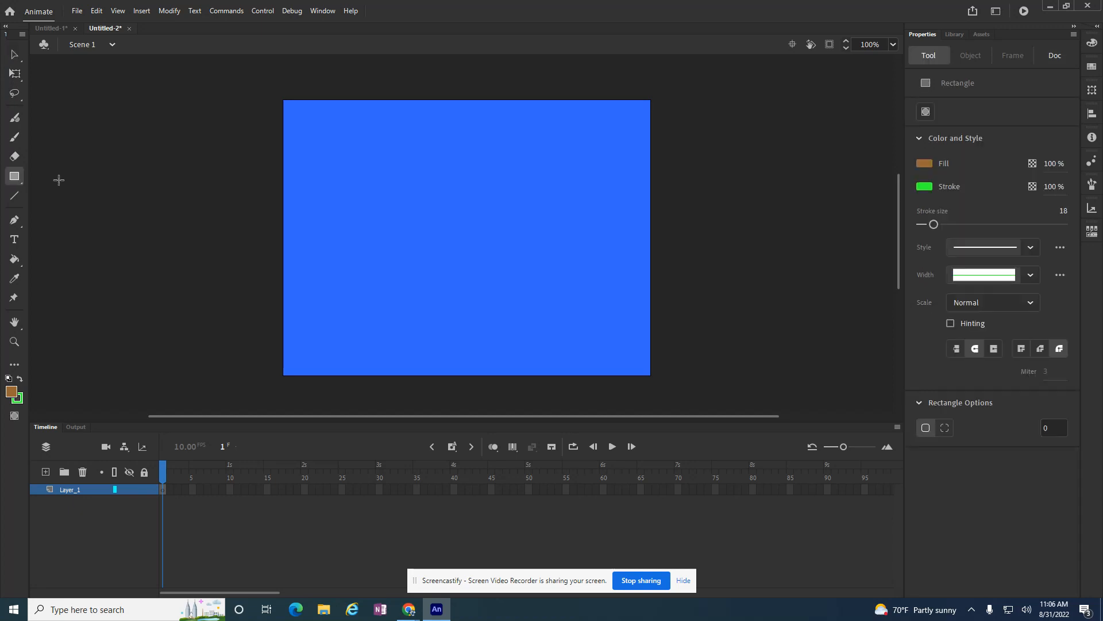
click(13, 390)
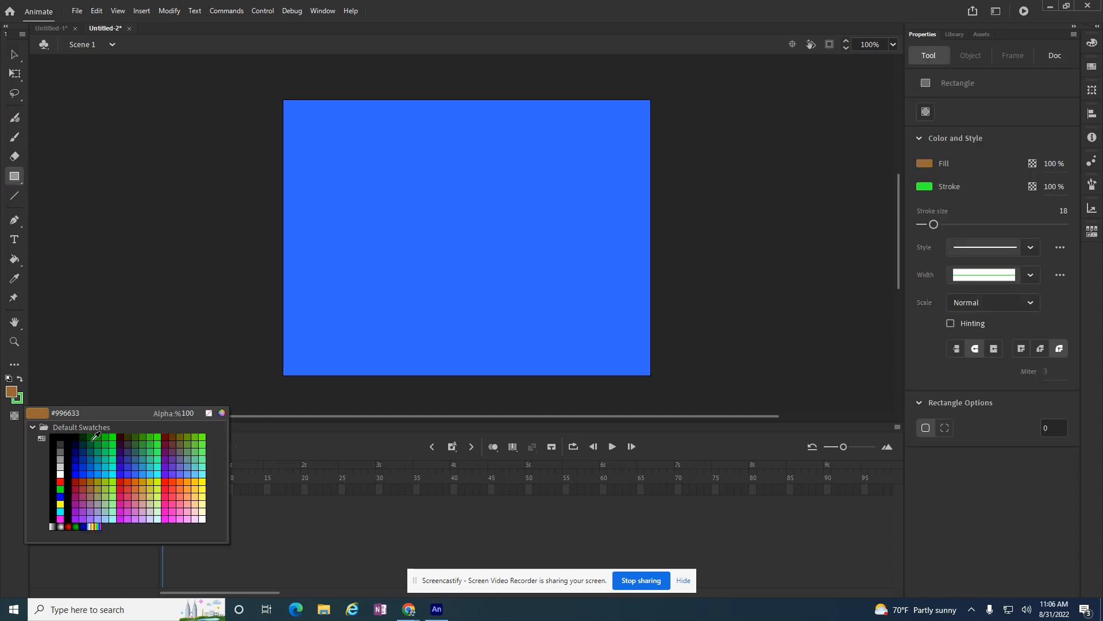
click(133, 444)
drag(334, 152, 457, 275)
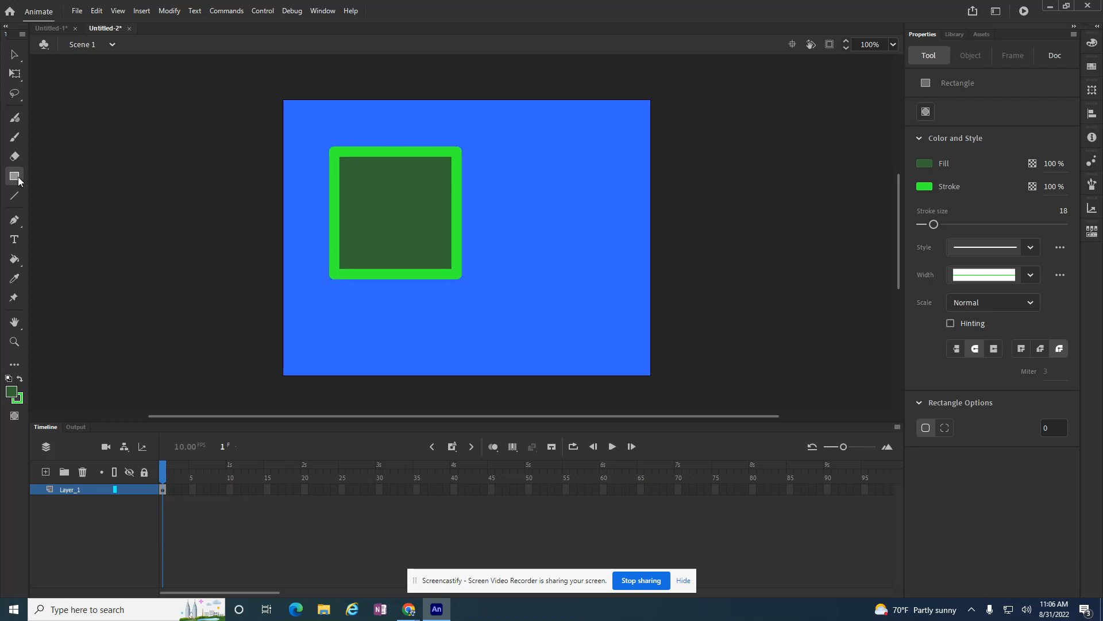
Step: Bend the square's right, top and bottom sides outward and its left side inward to form a fish body
click(15, 54)
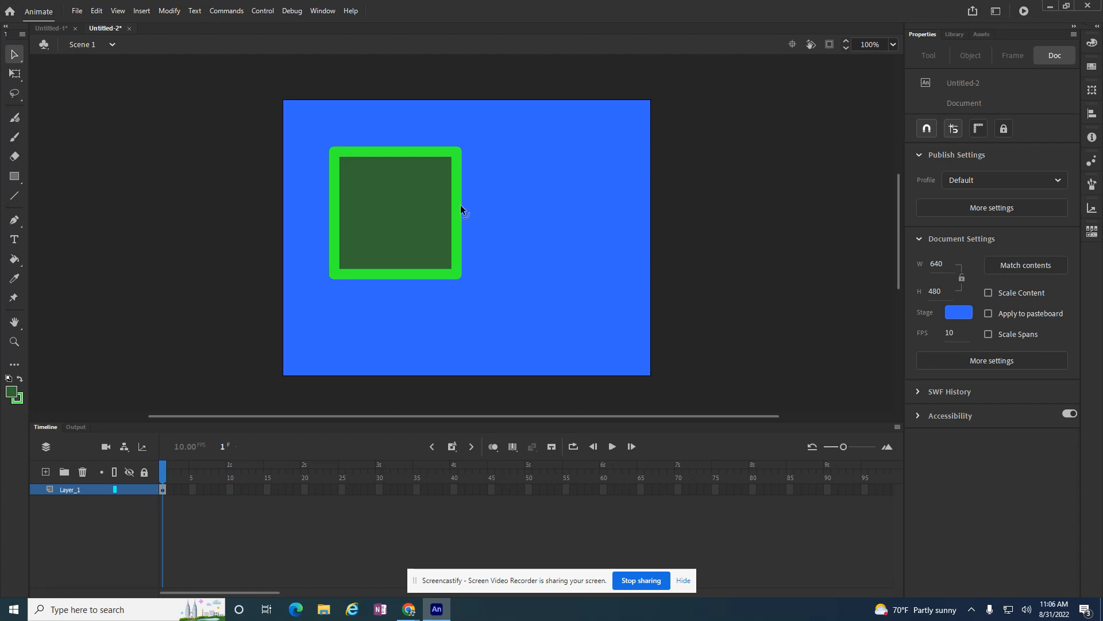
drag(460, 205, 505, 209)
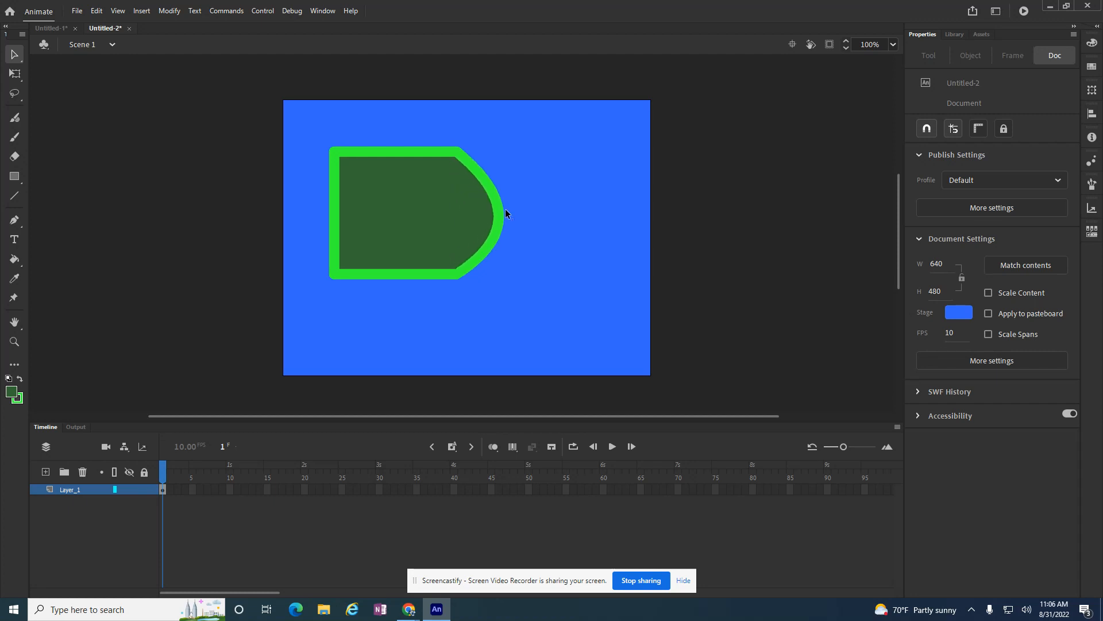
drag(401, 156, 395, 119)
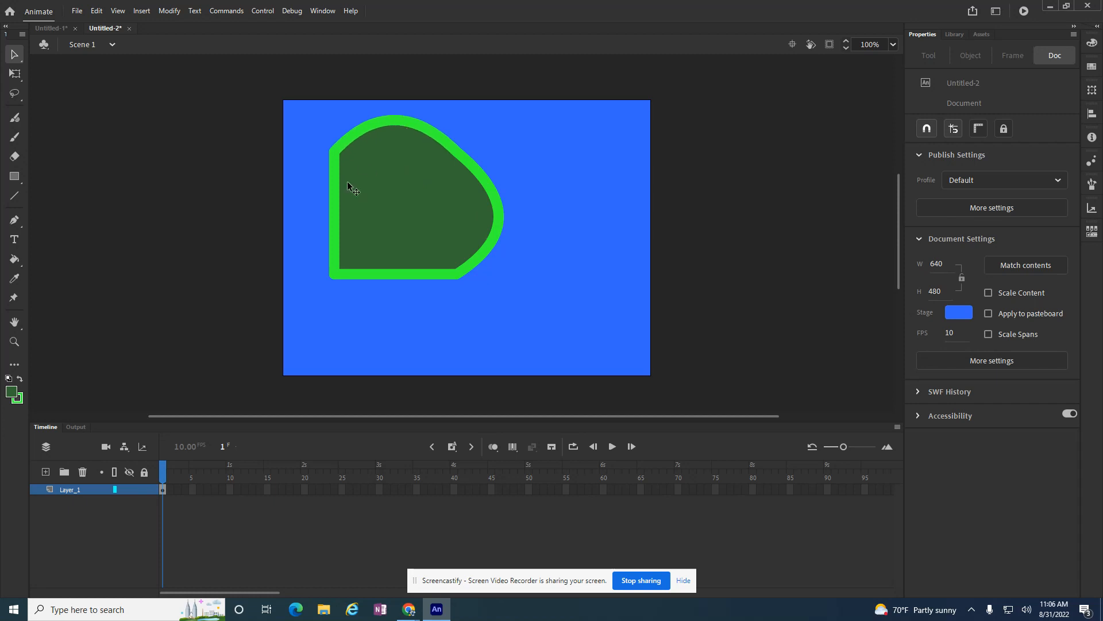
drag(336, 201, 389, 215)
drag(374, 277, 374, 310)
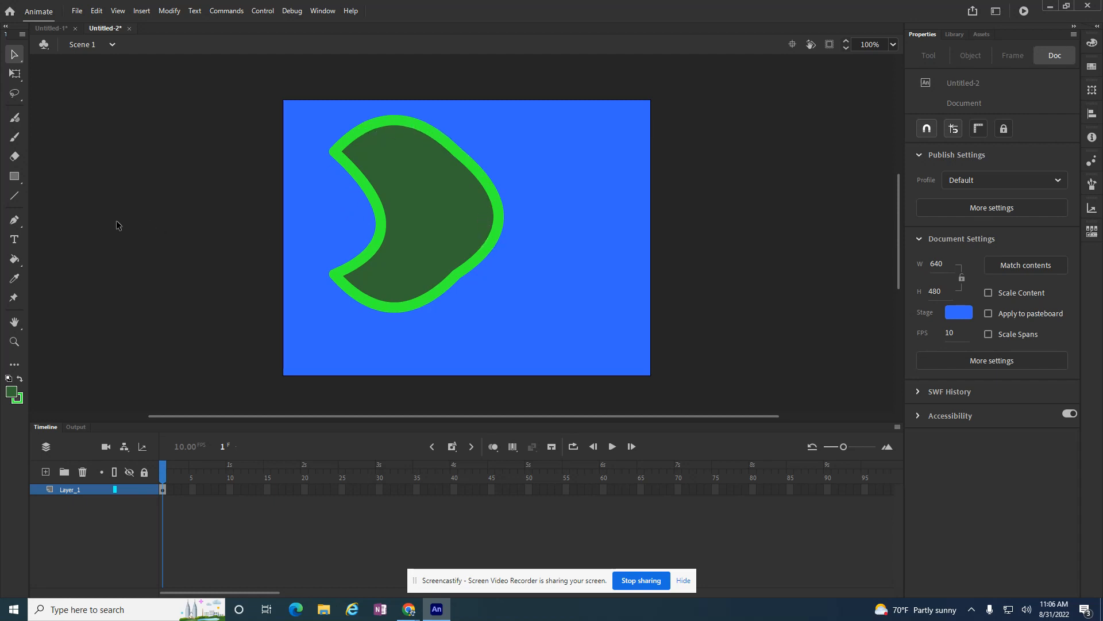
Step: Add a PolyStar triangle touching the body's right end as a tail and curve its outer edge inward
click(22, 179)
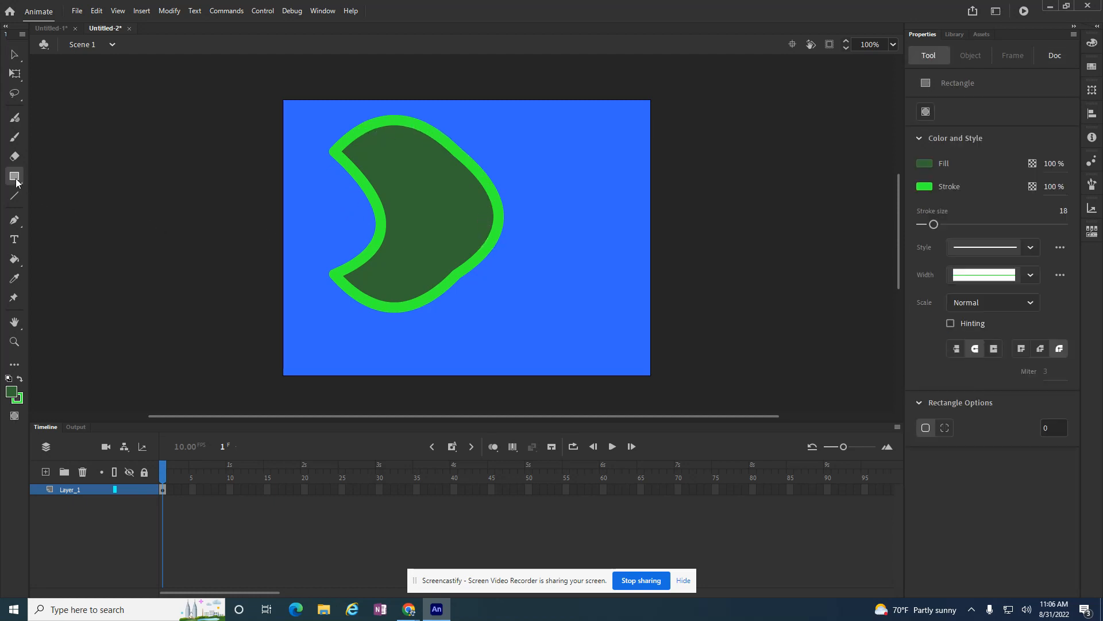
click(22, 181)
click(55, 249)
drag(542, 215, 573, 258)
click(14, 55)
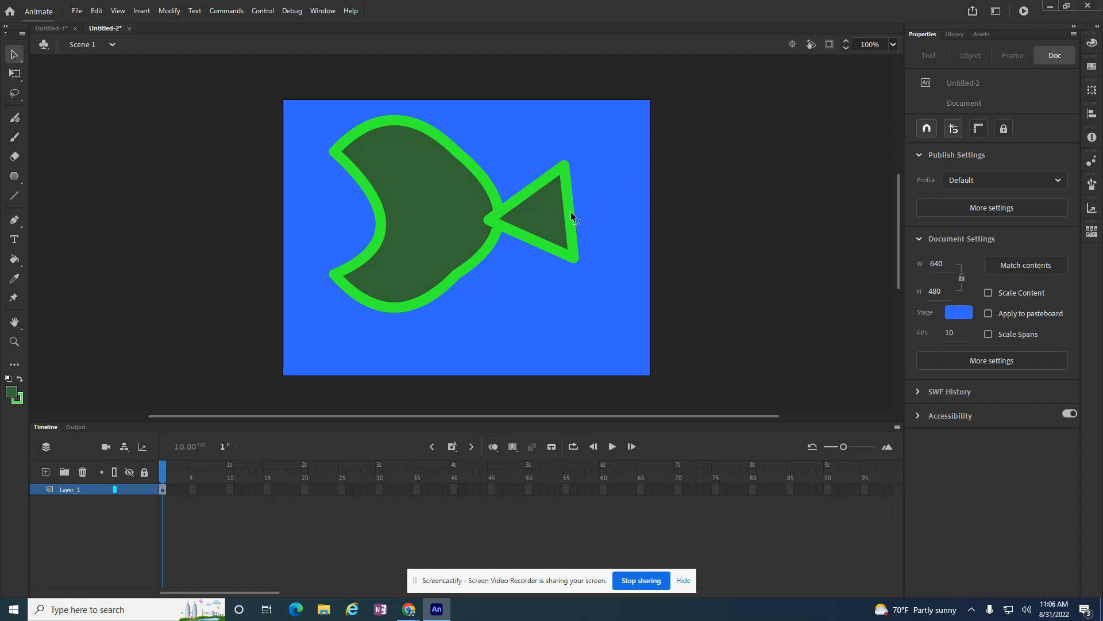
drag(571, 212, 553, 221)
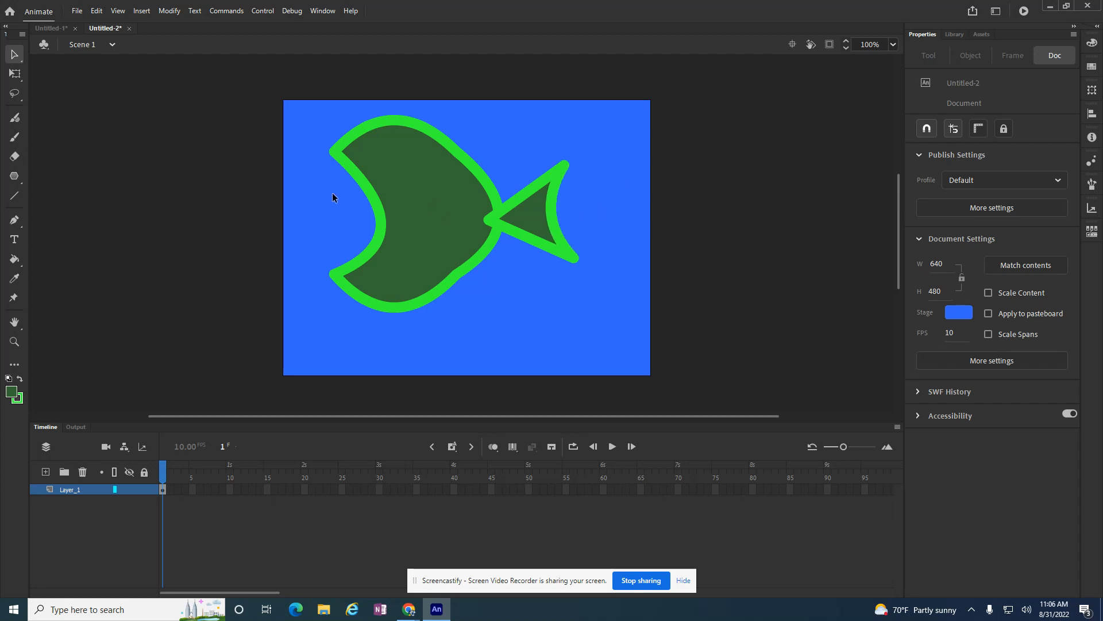
Step: Narrow the fish's mouth by making its curve shallower and moving its upper and lower corners closer together
drag(381, 219, 359, 215)
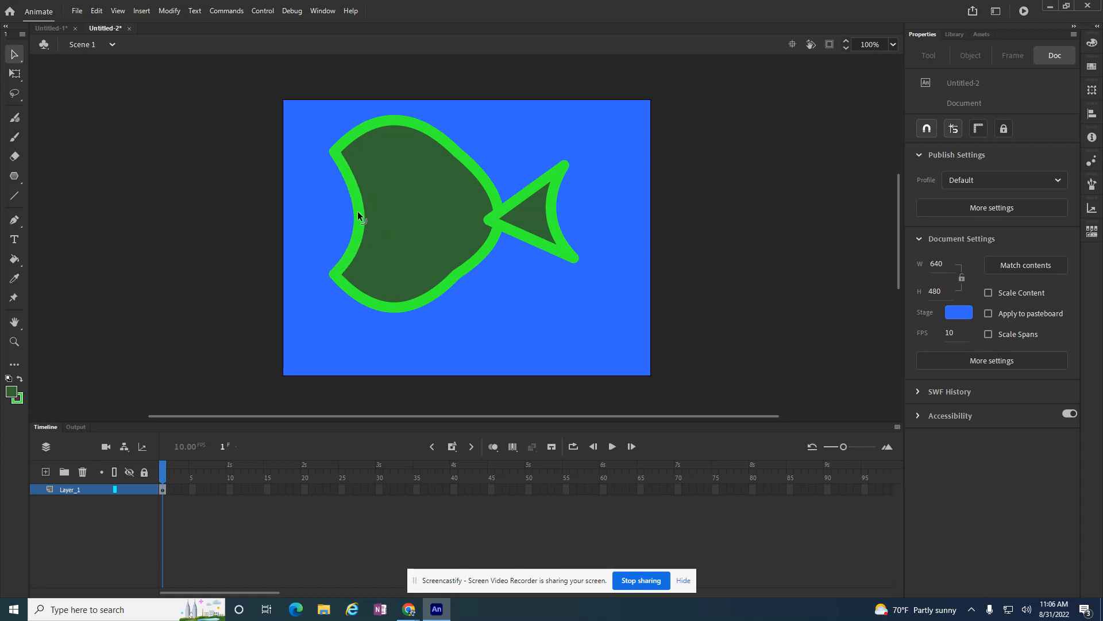
drag(332, 148, 325, 167)
drag(332, 274, 322, 235)
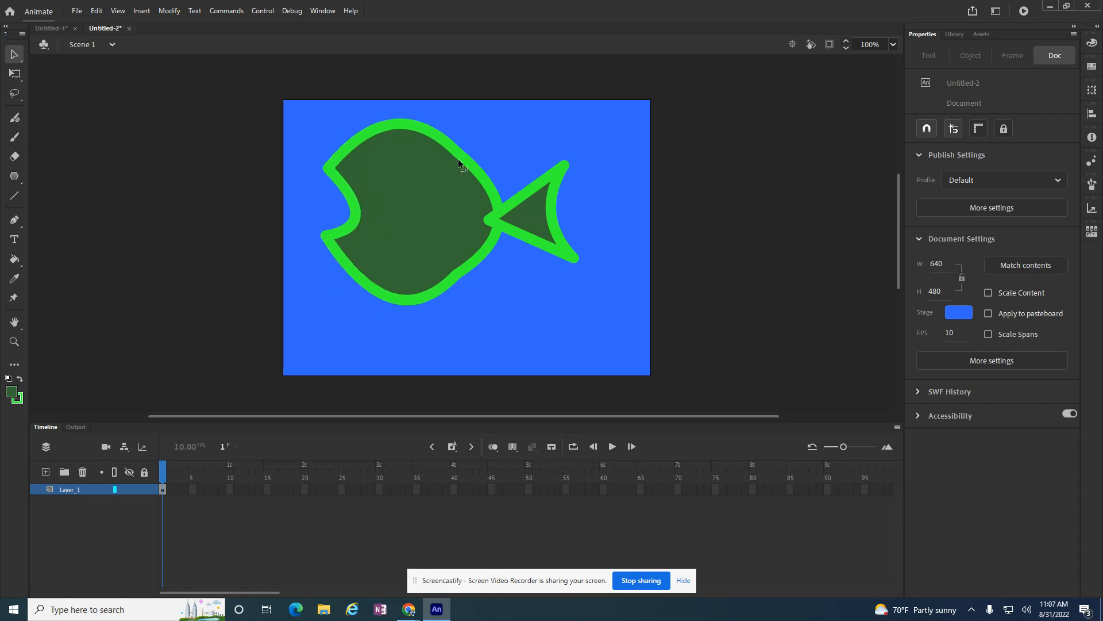
Step: Try bending the body's upper edge near the tail inward and pulling a new corner from it, undoing each attempt
drag(470, 161, 454, 170)
key(ctrl+z)
drag(461, 159, 457, 171)
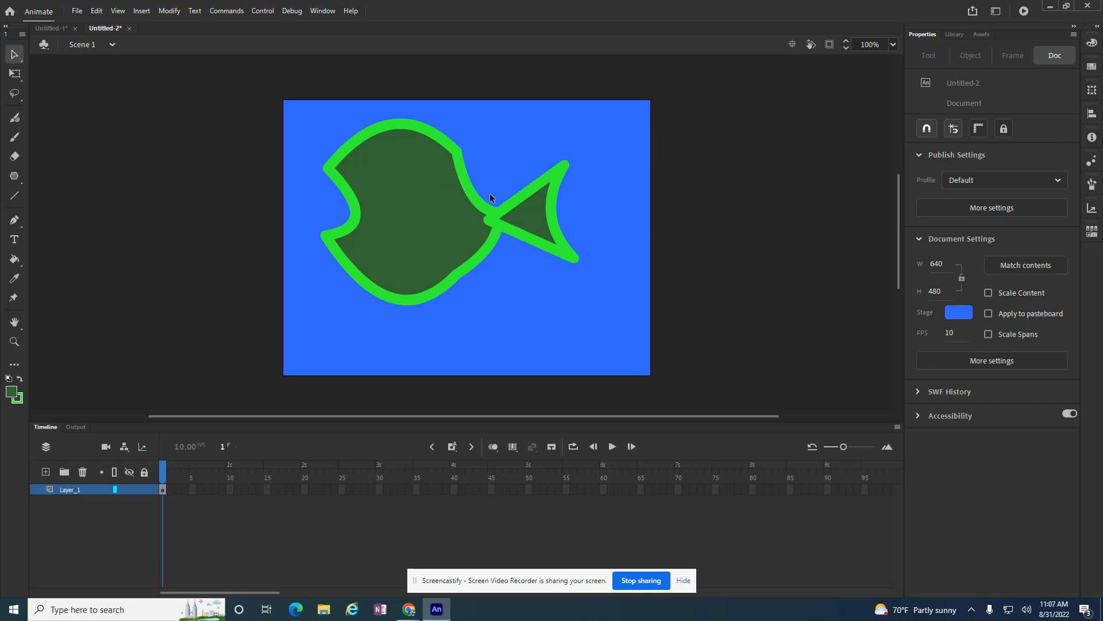
key(ctrl+z)
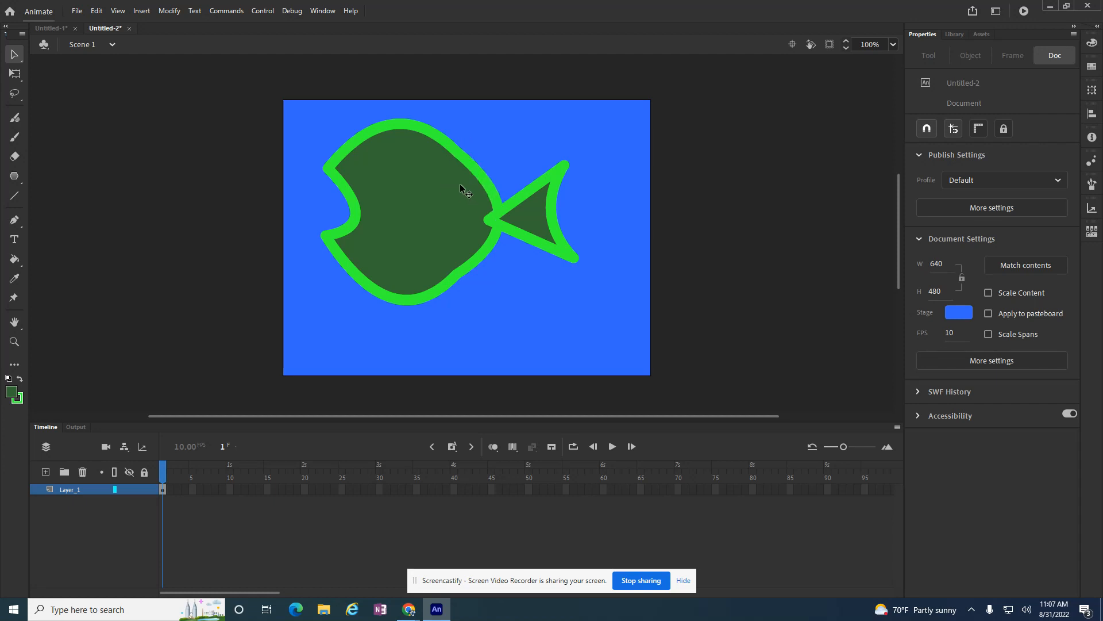
drag(466, 168, 447, 186)
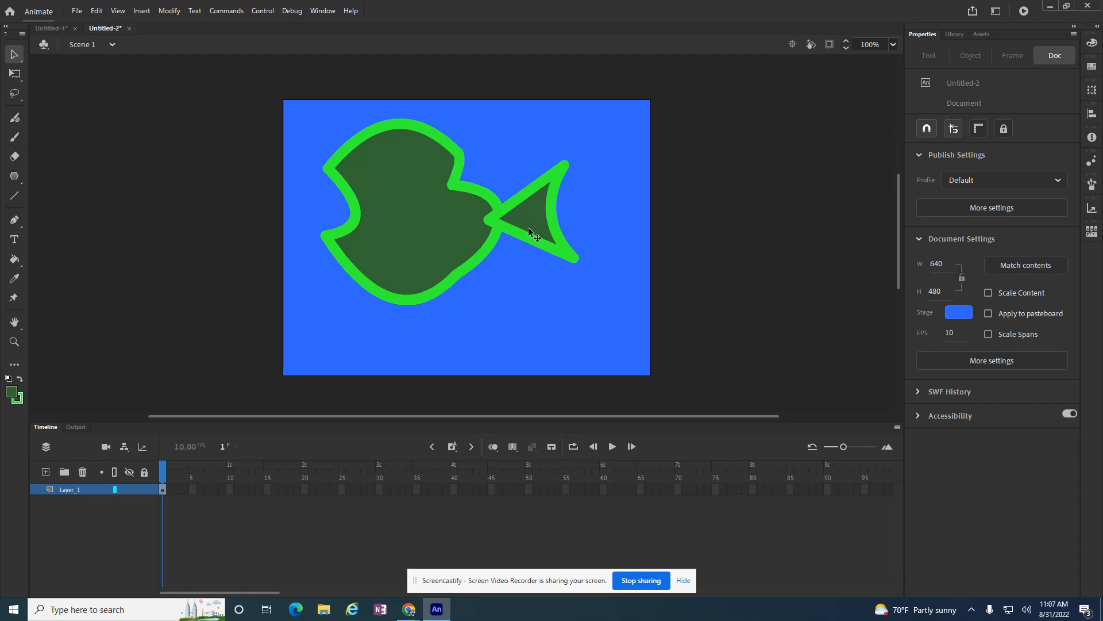
key(ctrl+z)
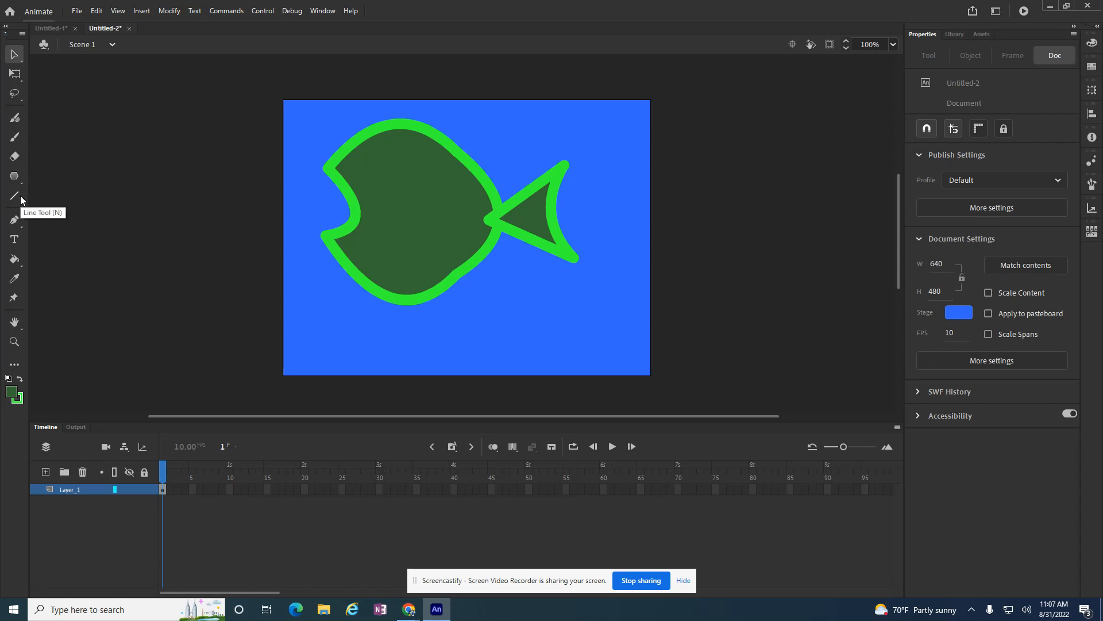
Step: Draw a small circle with a reddish-brown fill and green stroke inside the fish body using the Oval tool
click(17, 177)
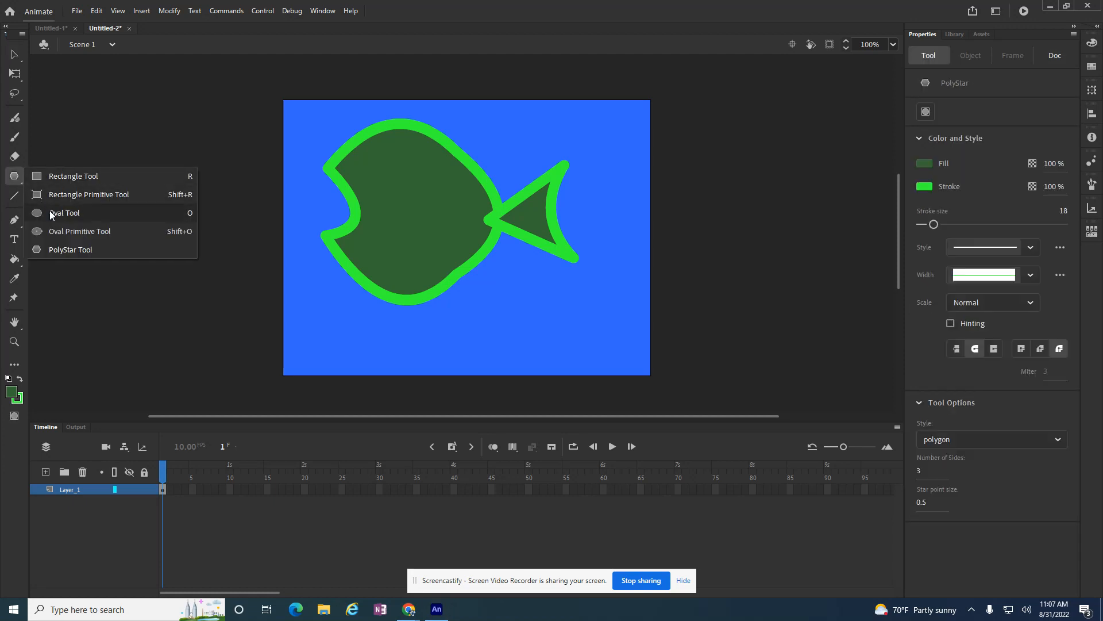
click(50, 213)
click(10, 392)
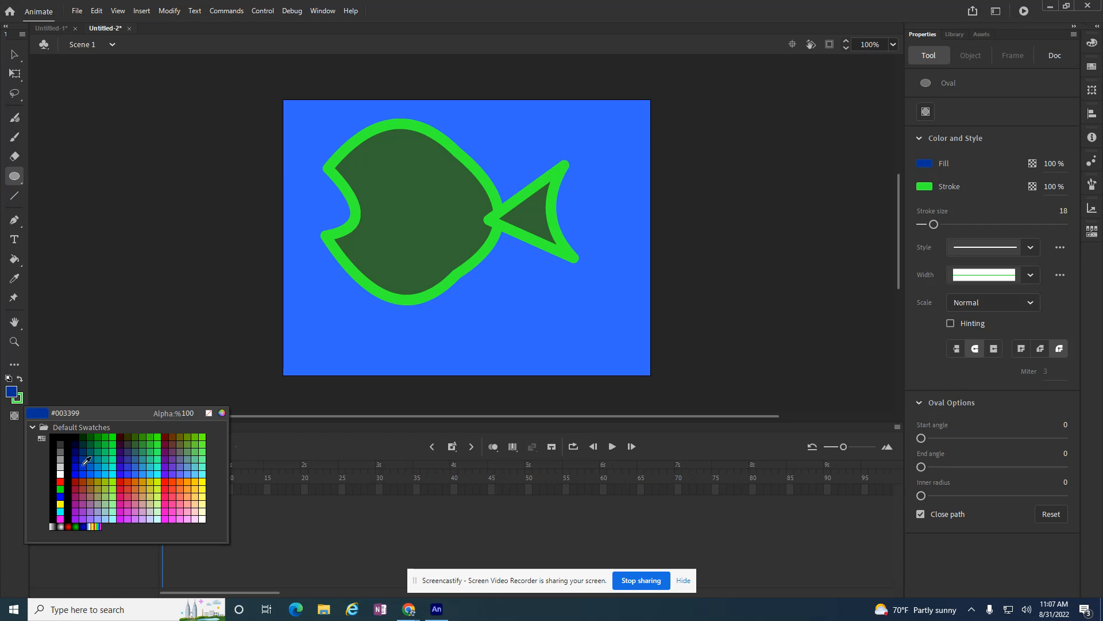
click(92, 481)
drag(431, 190, 459, 224)
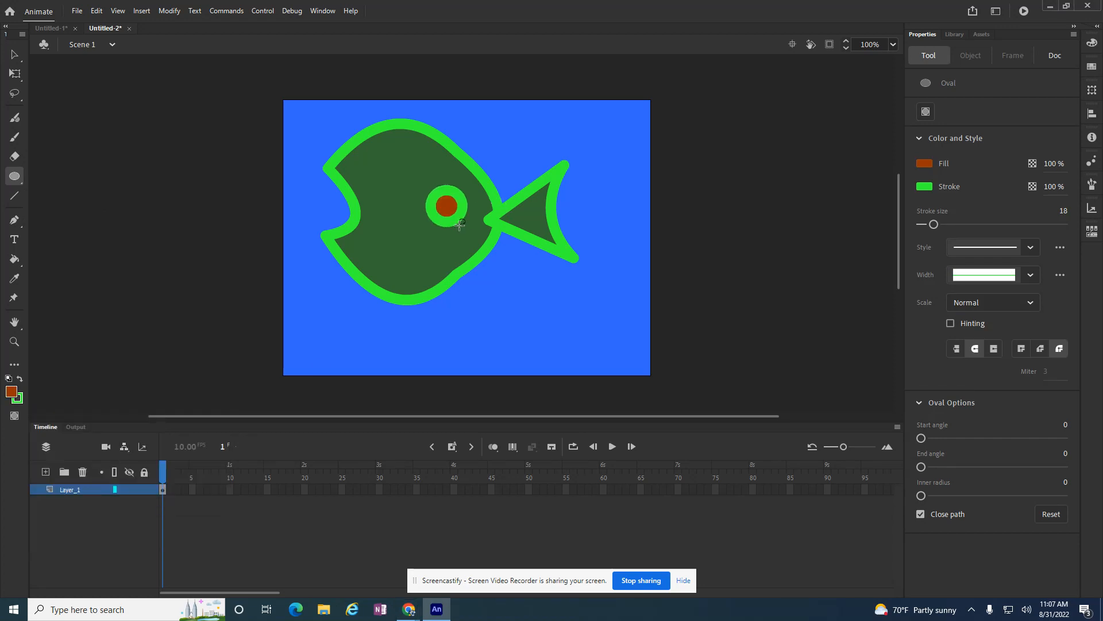
Step: Set the stroke to none, undo the outlined circle, and redraw it without an outline at about 69 px across
click(21, 405)
click(210, 411)
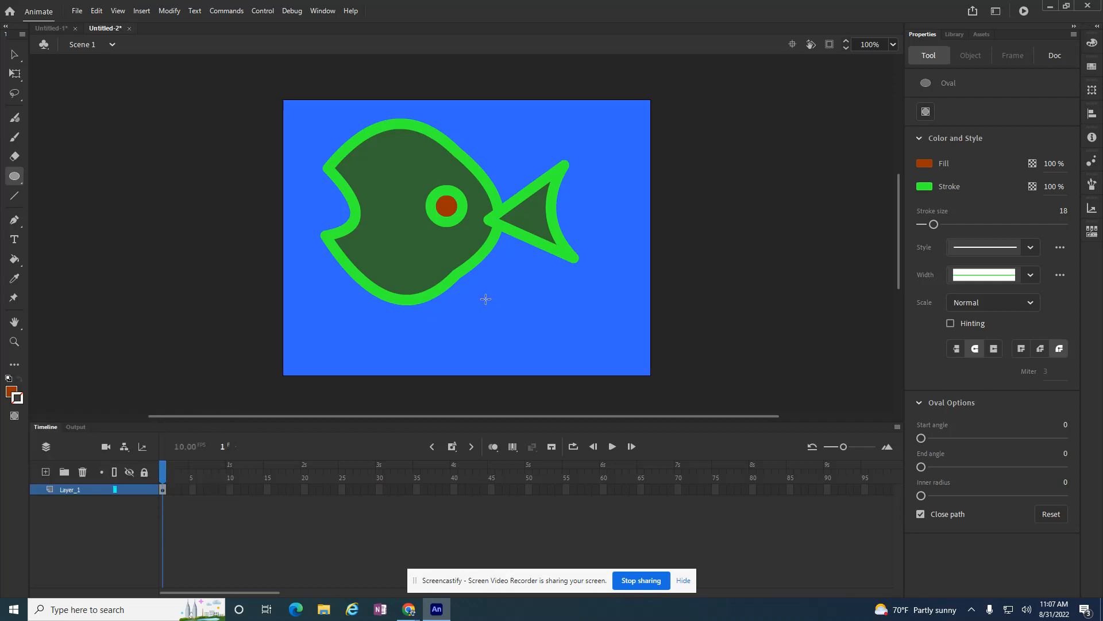
key(ctrl+z)
mouse_move(421, 179)
mouse_down()
mouse_move(447, 219)
mouse_move(459, 219)
mouse_up()
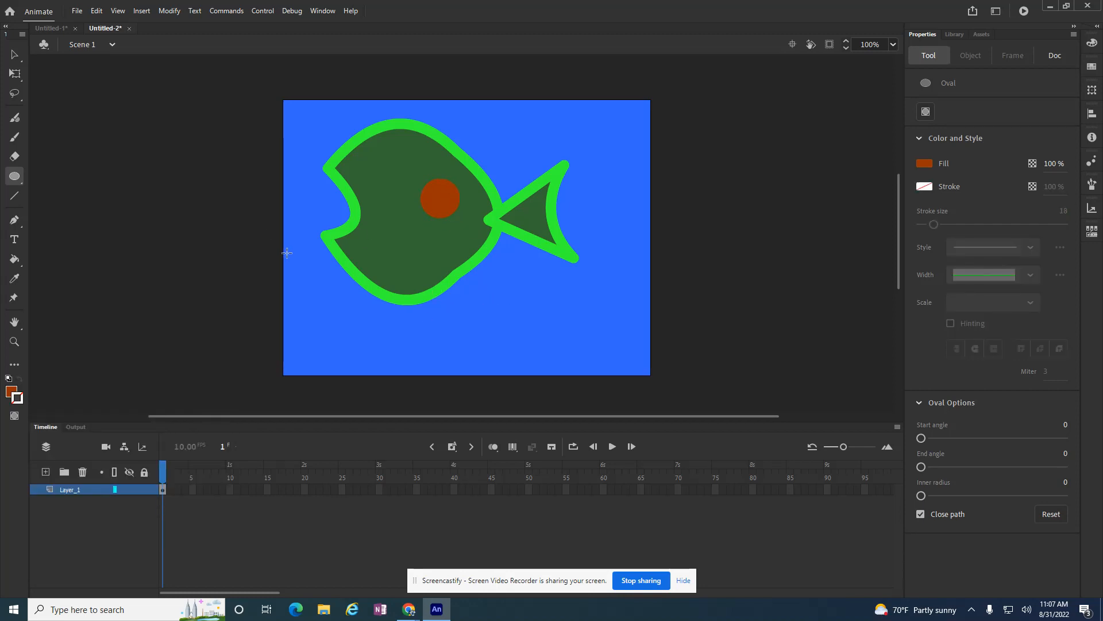
Step: Delete the reddish-brown circle from the fish body to cut a round hole
click(19, 57)
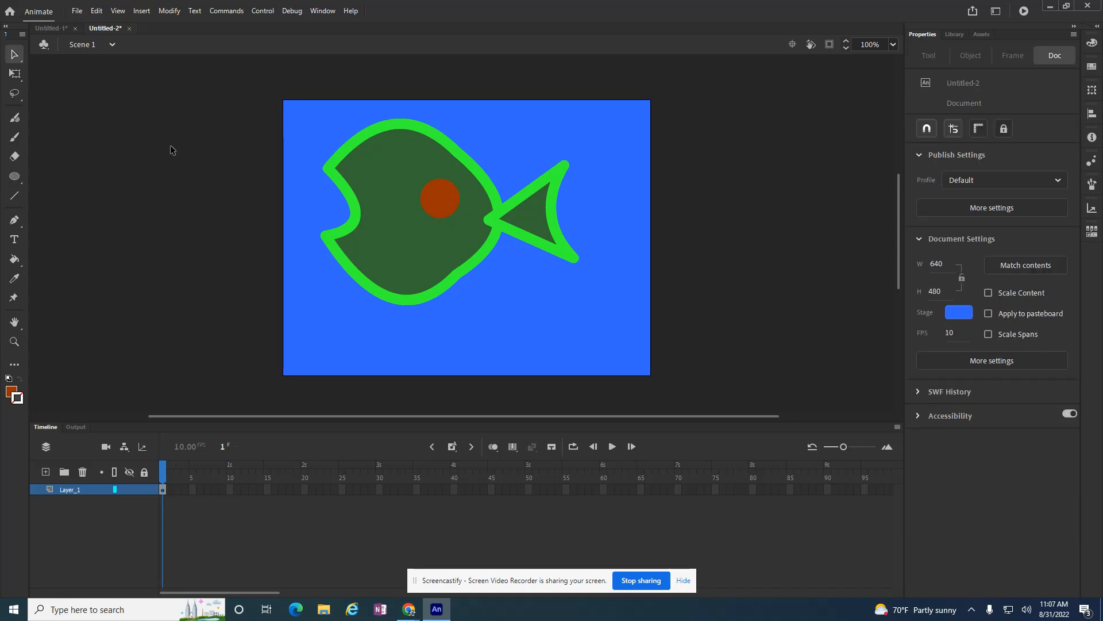
click(445, 197)
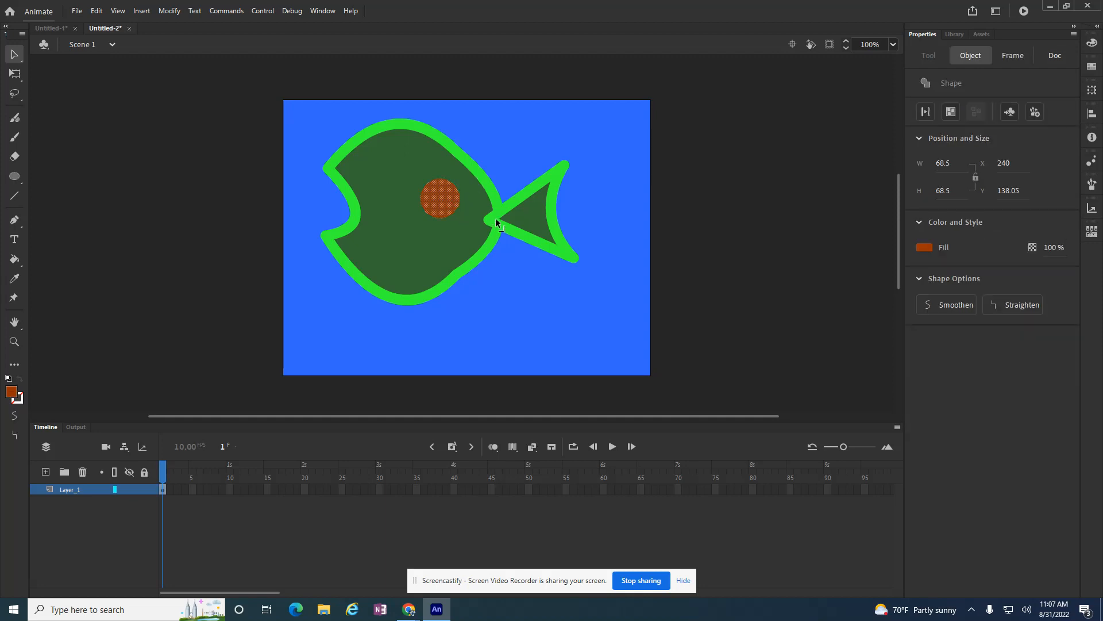
key(Delete)
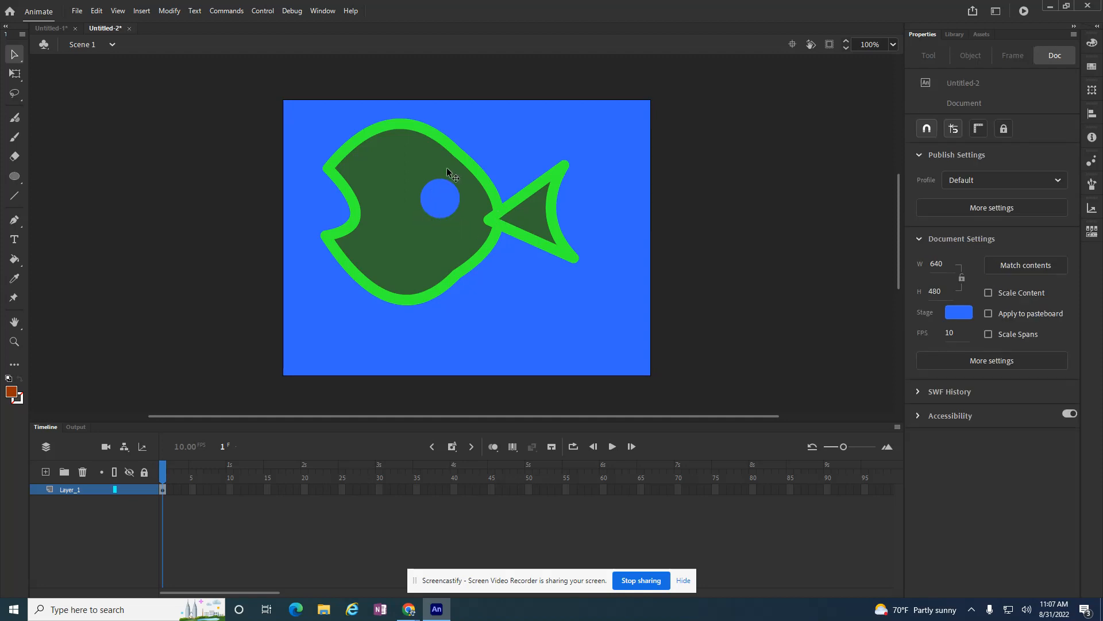
Step: Reshape the round hole in the body into a tall, irregular opening by pulling its edges
drag(430, 186, 448, 213)
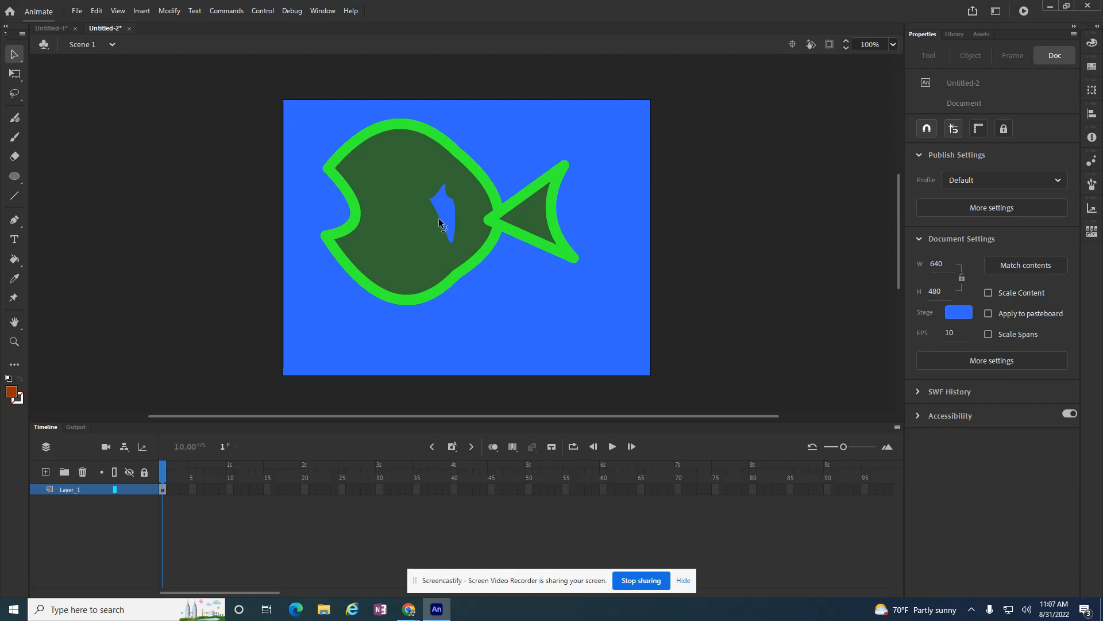
drag(439, 197, 434, 168)
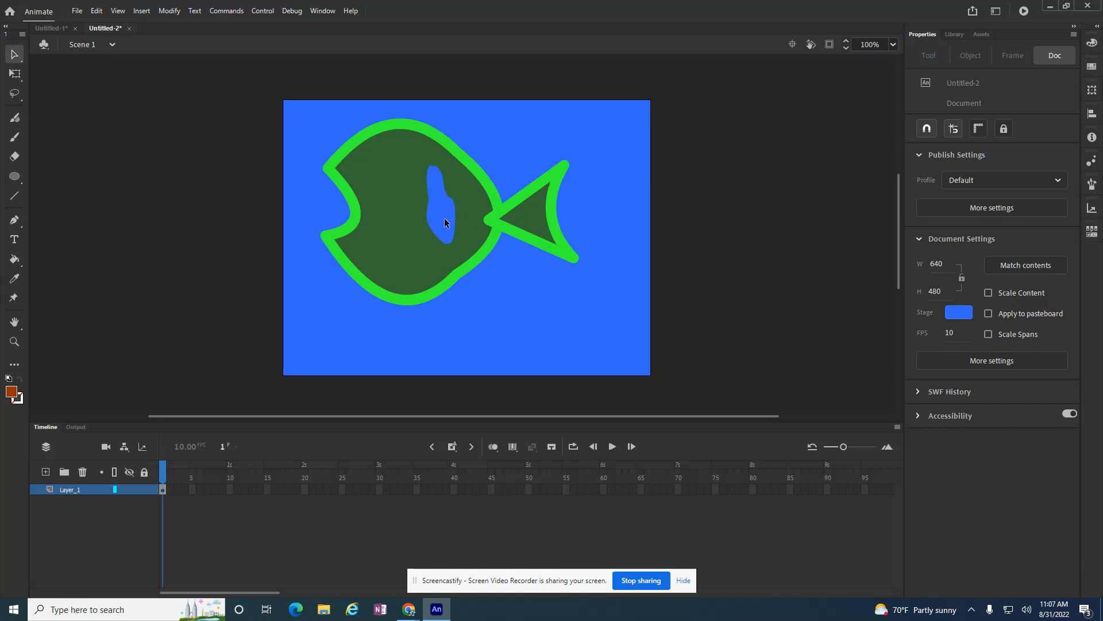
Step: Set the fill colour to black and draw a straight green diagonal line across the fish from lower left to upper right
click(15, 198)
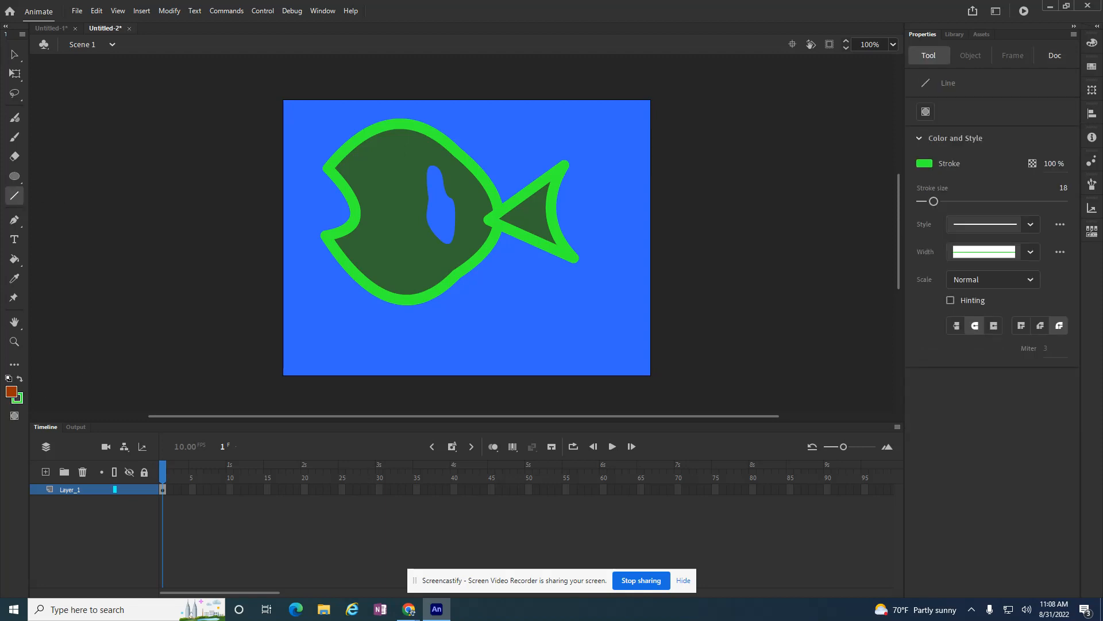
click(13, 393)
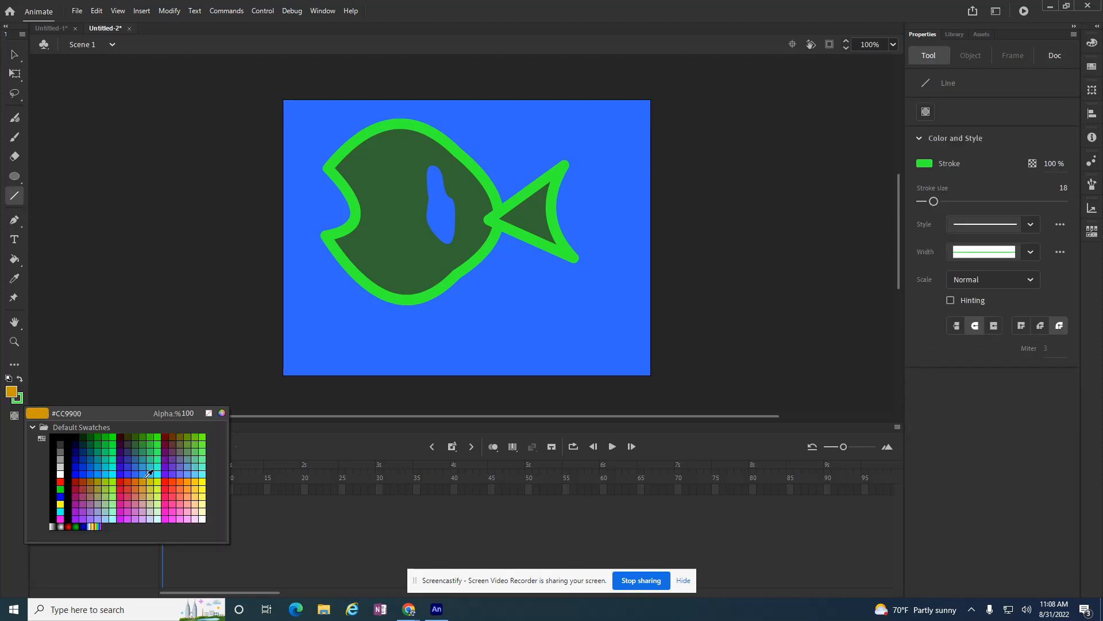
click(58, 437)
drag(305, 326, 582, 97)
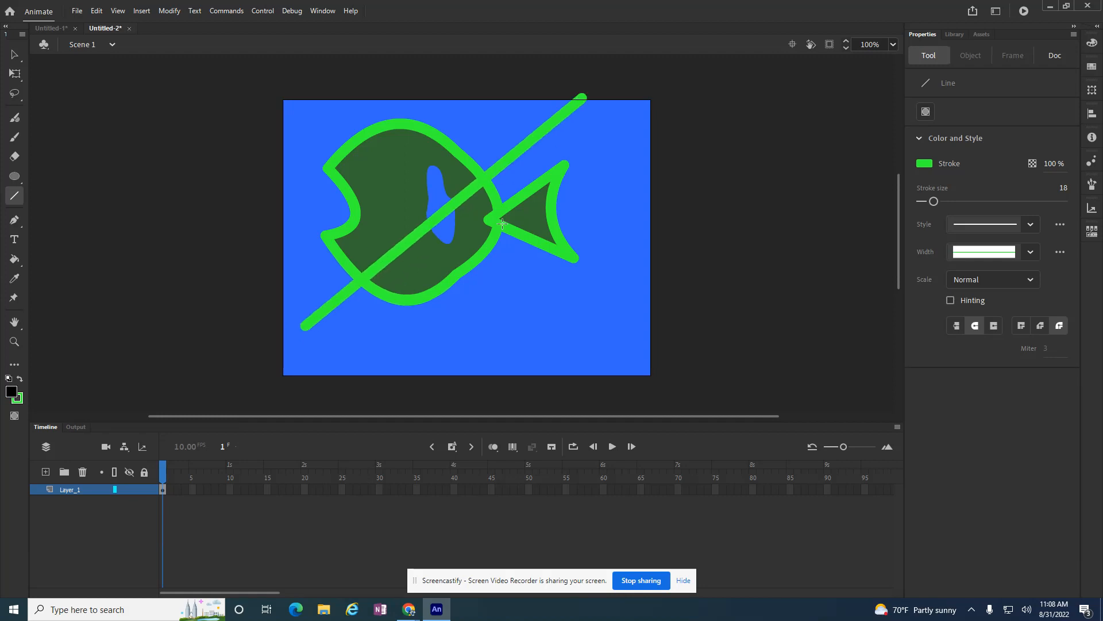
Step: Recolour the upper-right segment of the diagonal line, outside the fish body, black
click(15, 55)
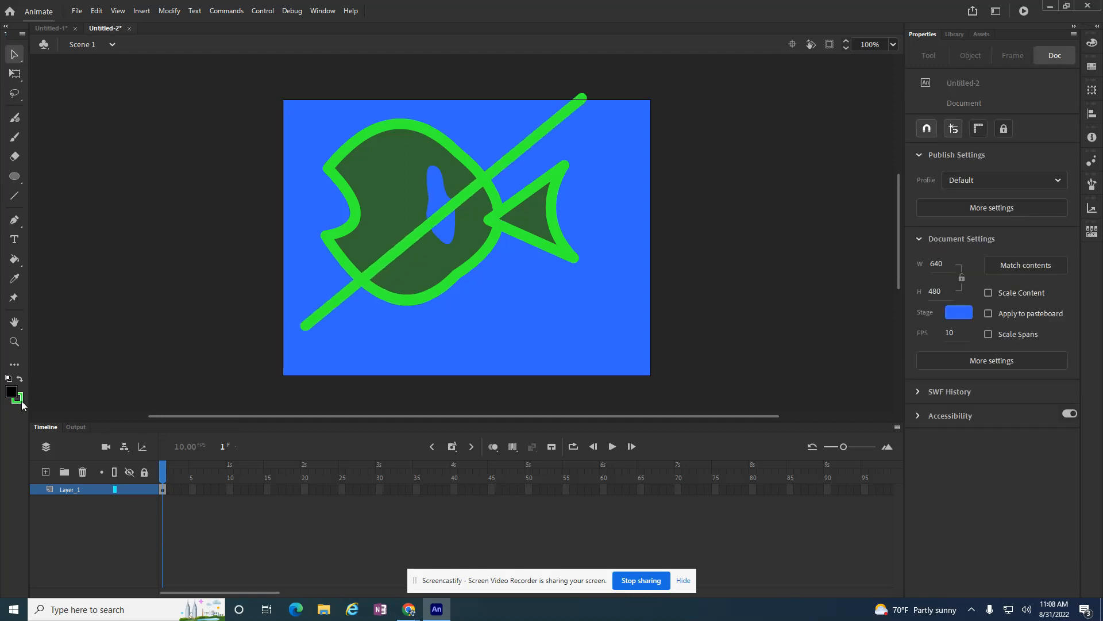
click(505, 160)
click(605, 144)
click(540, 137)
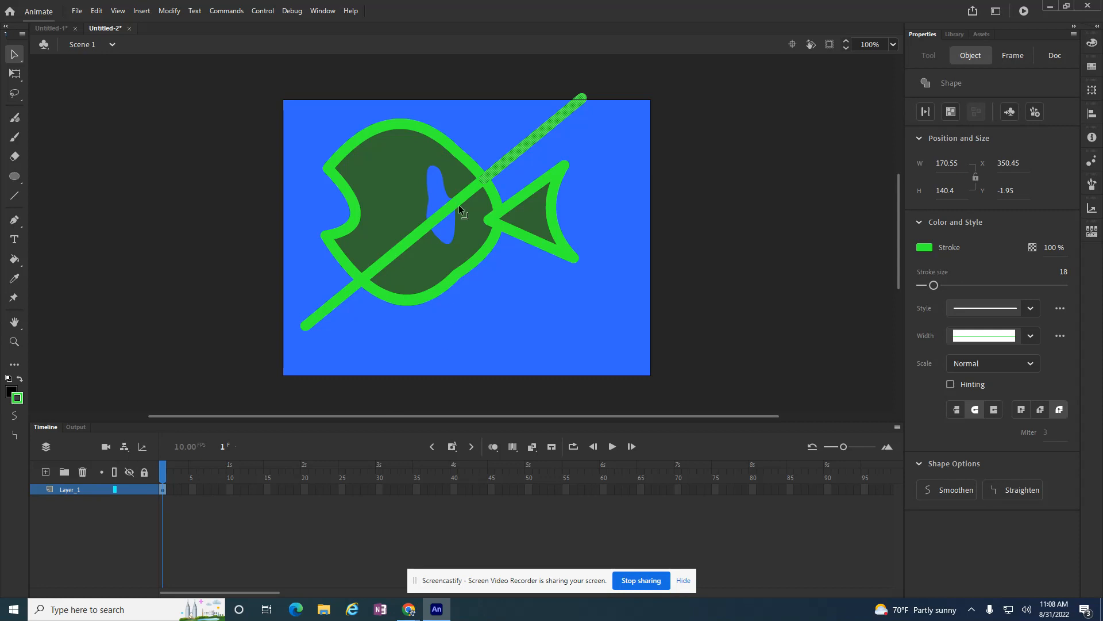
click(924, 248)
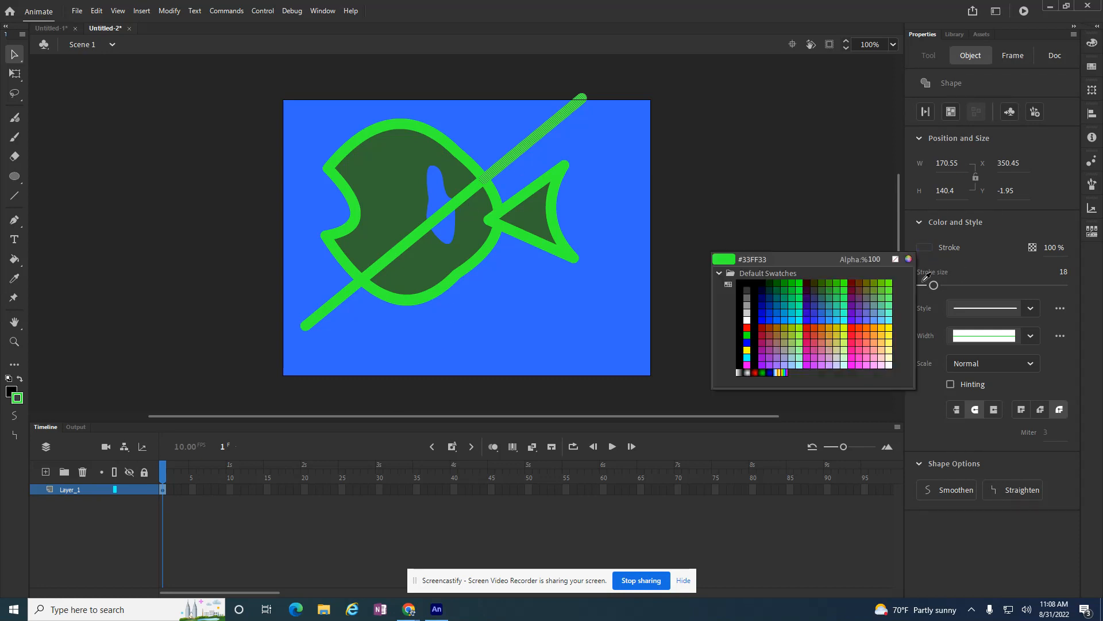
click(747, 283)
Step: Recolour the diagonal line's segment between the body's upper-right outline and the blue hole black
click(461, 191)
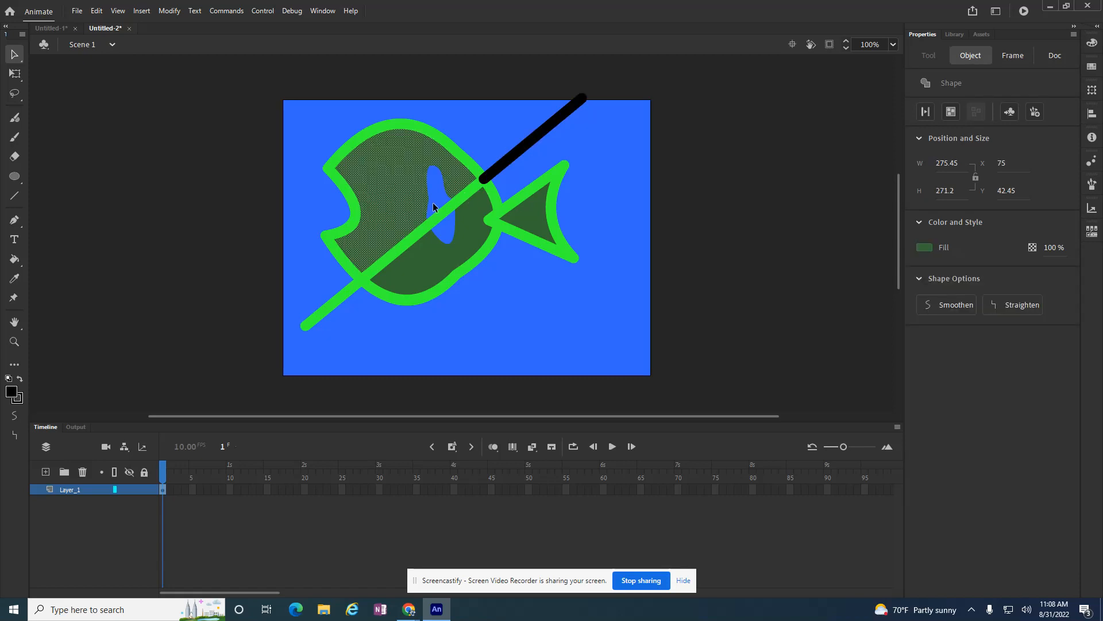
click(650, 150)
click(469, 198)
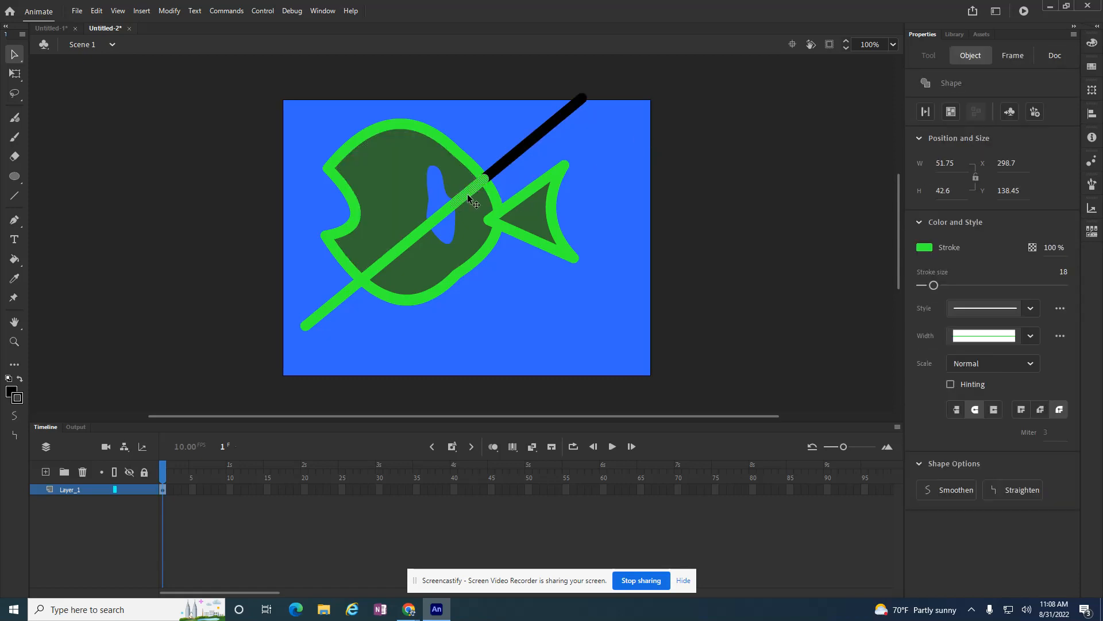
click(924, 247)
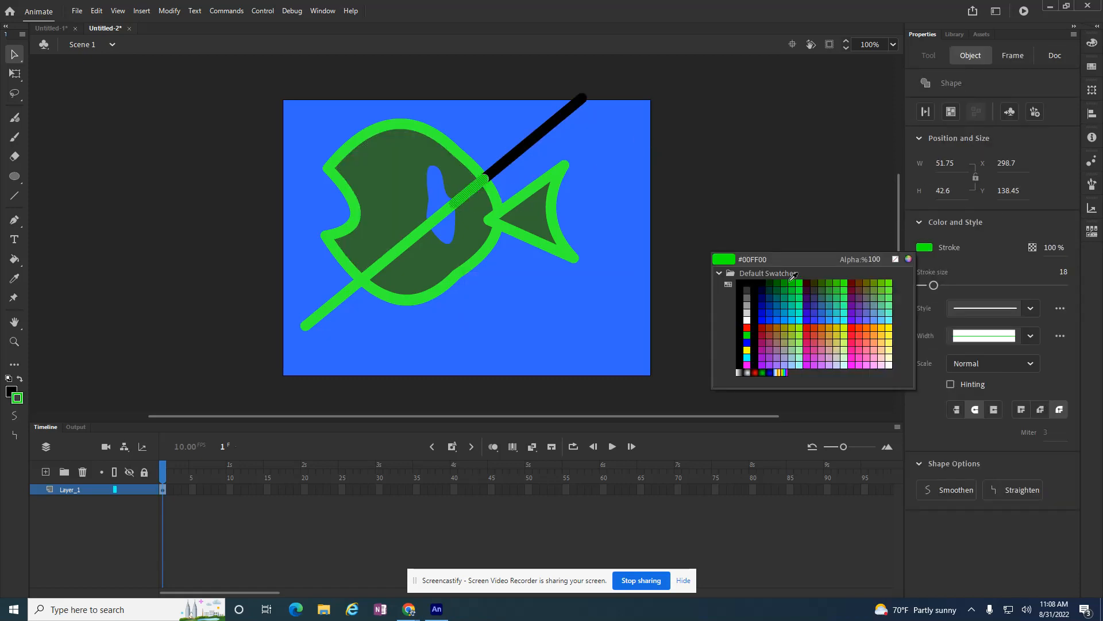
click(748, 283)
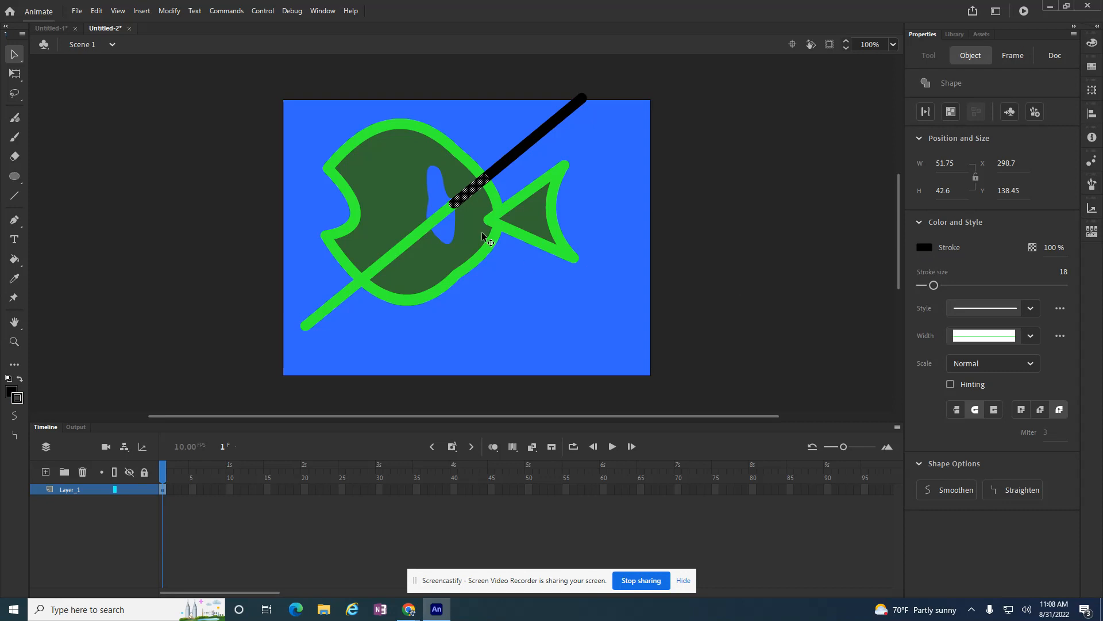
Step: Recolour the diagonal line's segments across the blue hole and from the hole to the body's lower-left outline black
click(437, 219)
click(931, 248)
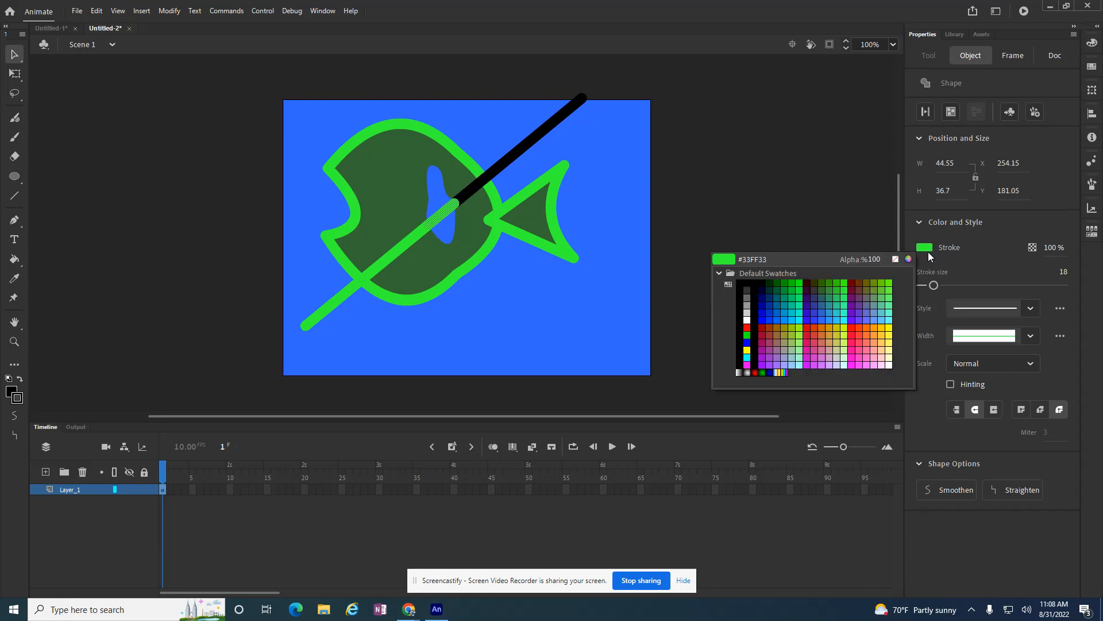
click(750, 279)
click(408, 243)
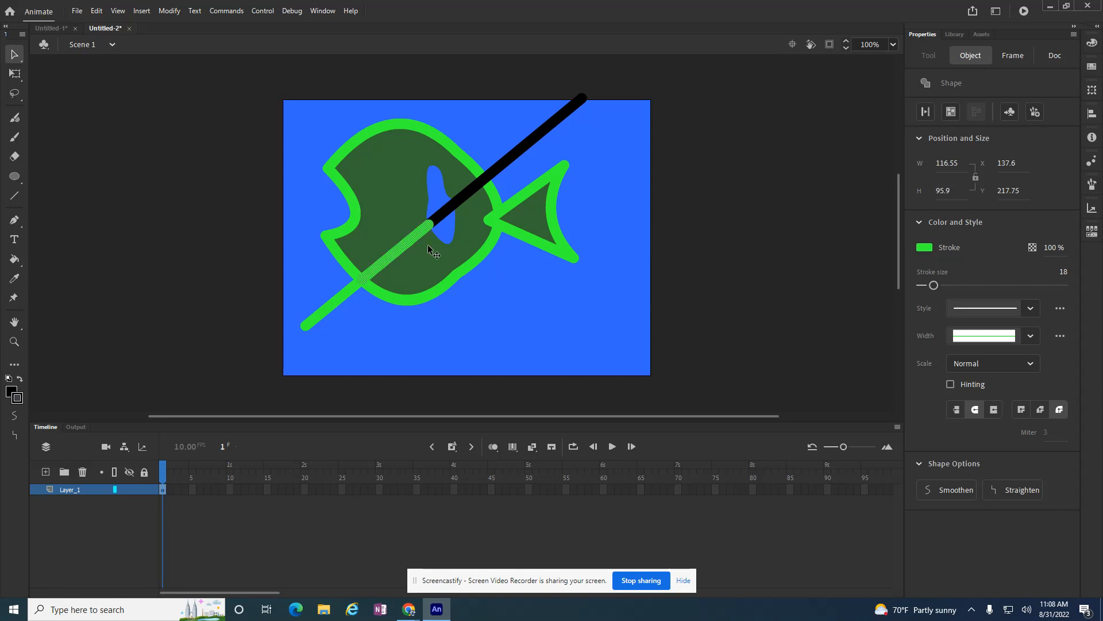
click(925, 253)
click(748, 281)
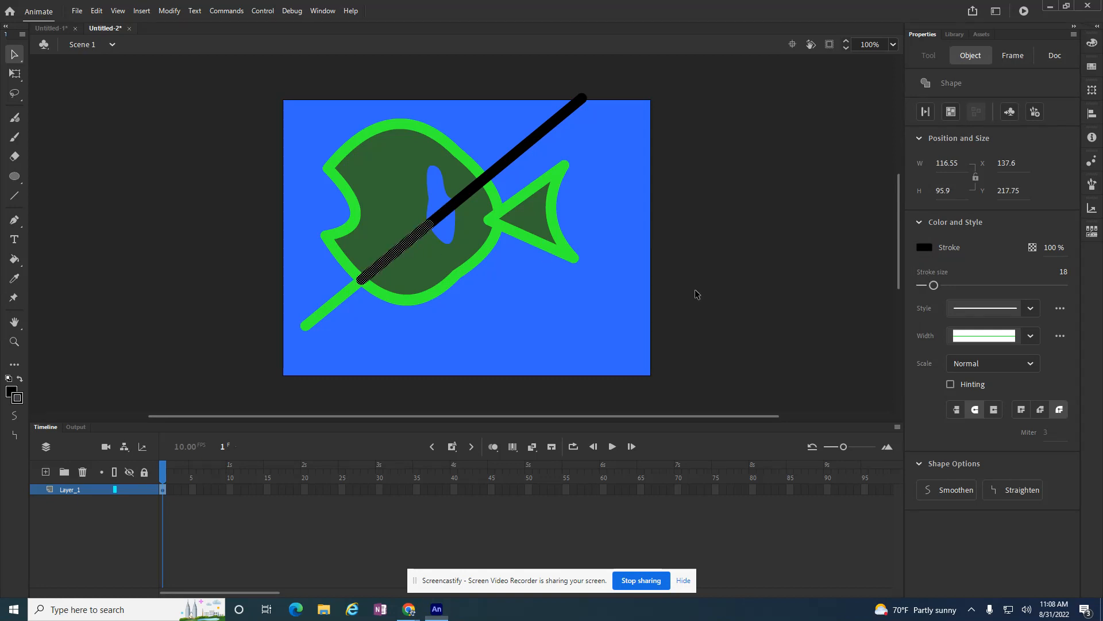
Step: Recolour the lower-left end segment of the diagonal line, outside the fish body, black
click(348, 296)
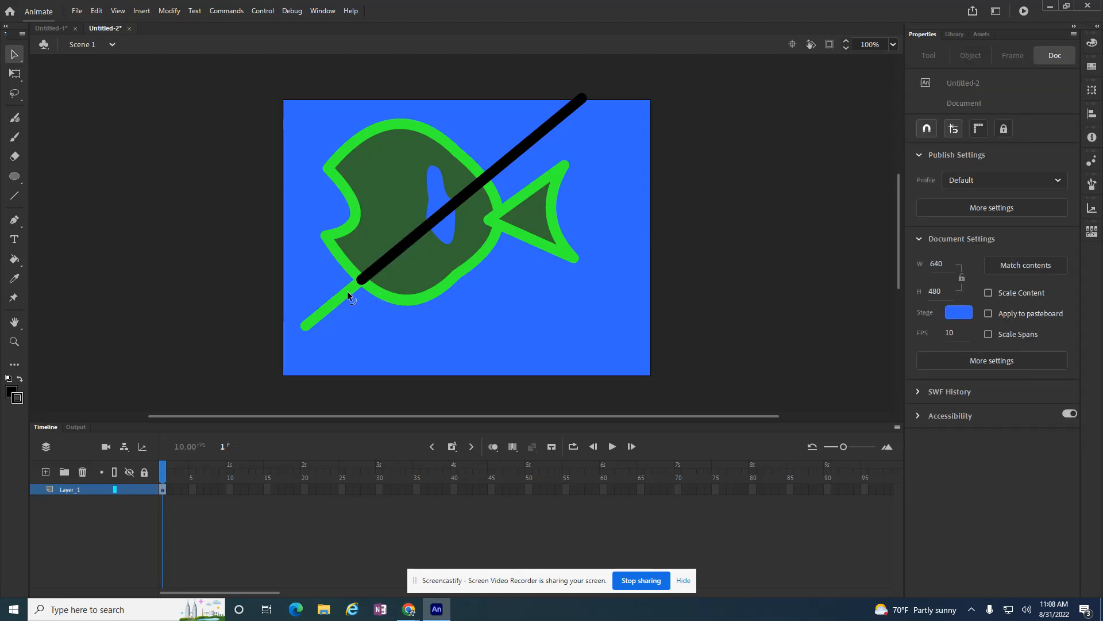
click(352, 291)
click(924, 252)
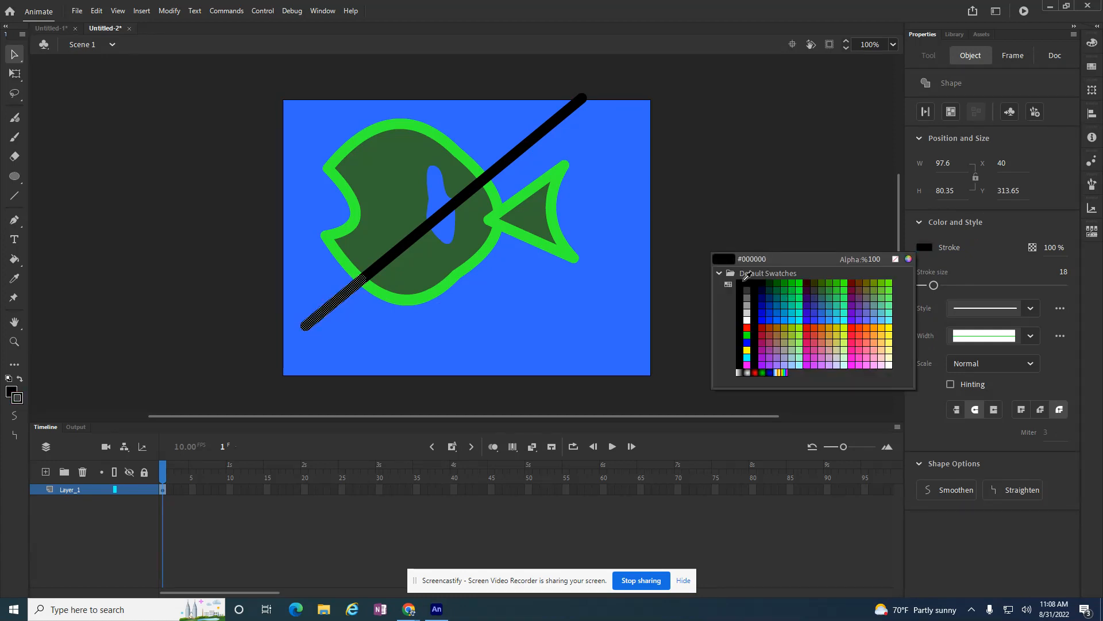
click(753, 281)
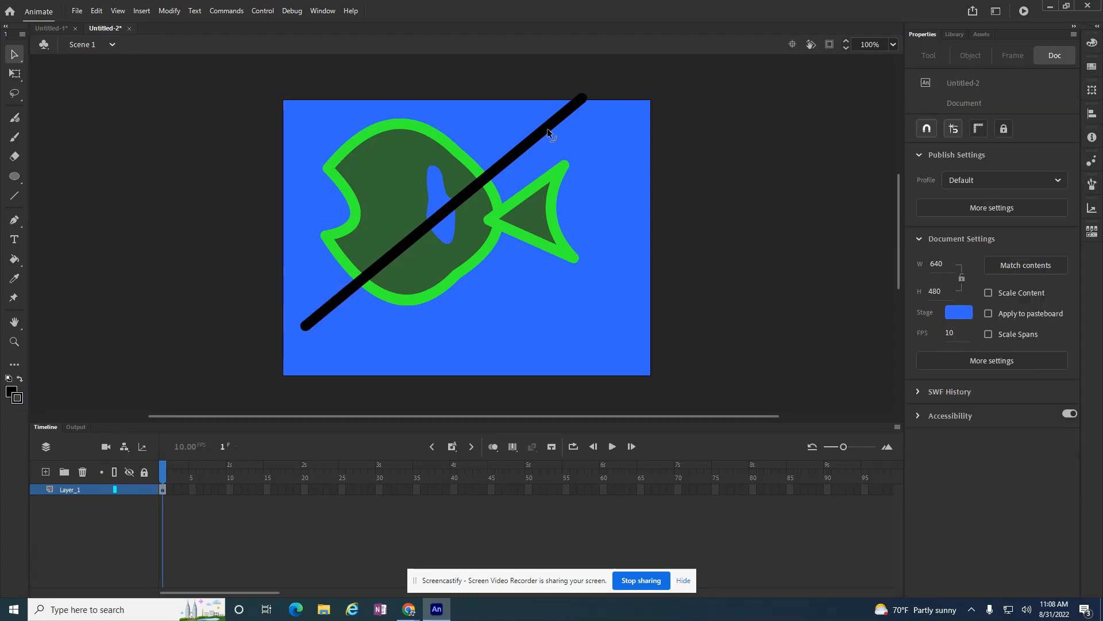
Step: Give the upper-right segment of the diagonal line a dashed stroke style with a stroke size of 0.1
drag(547, 129, 536, 112)
key(ctrl+z)
click(563, 114)
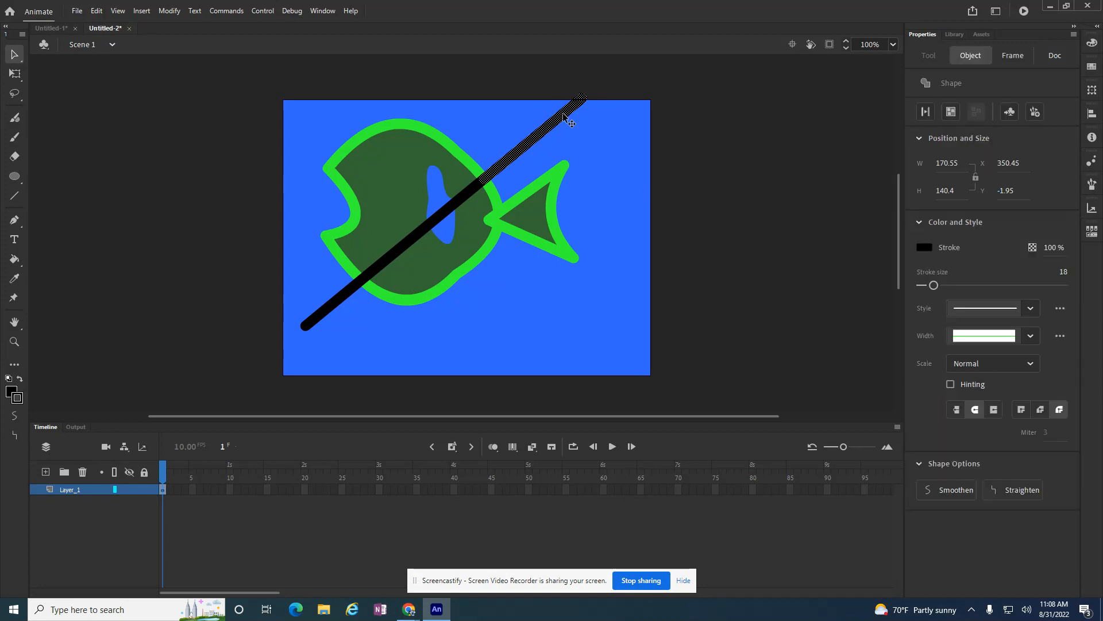
click(992, 309)
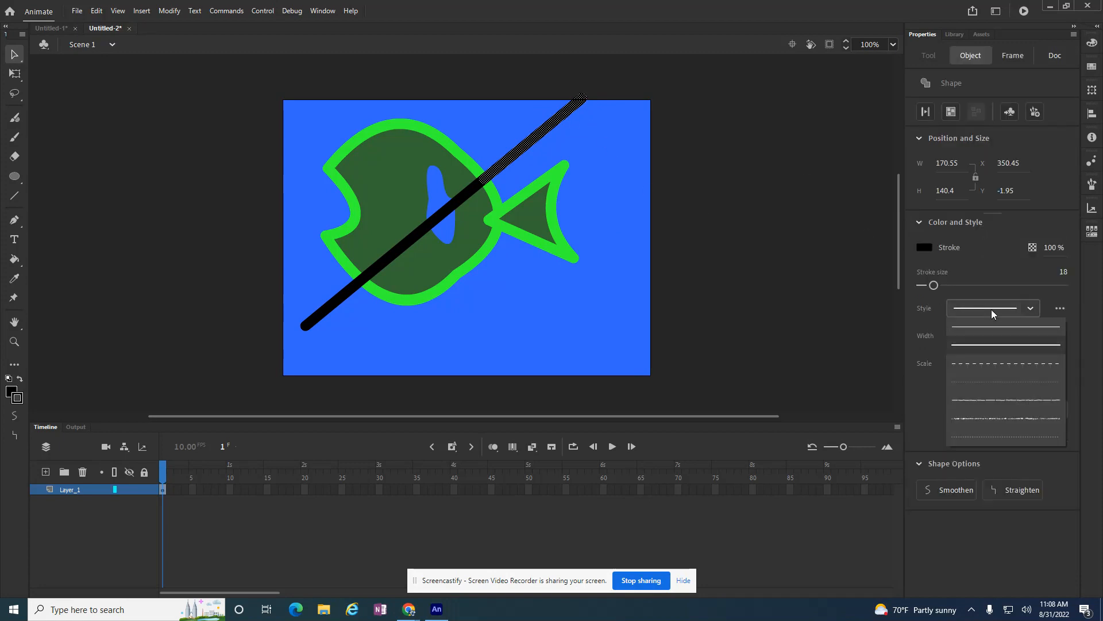
click(984, 363)
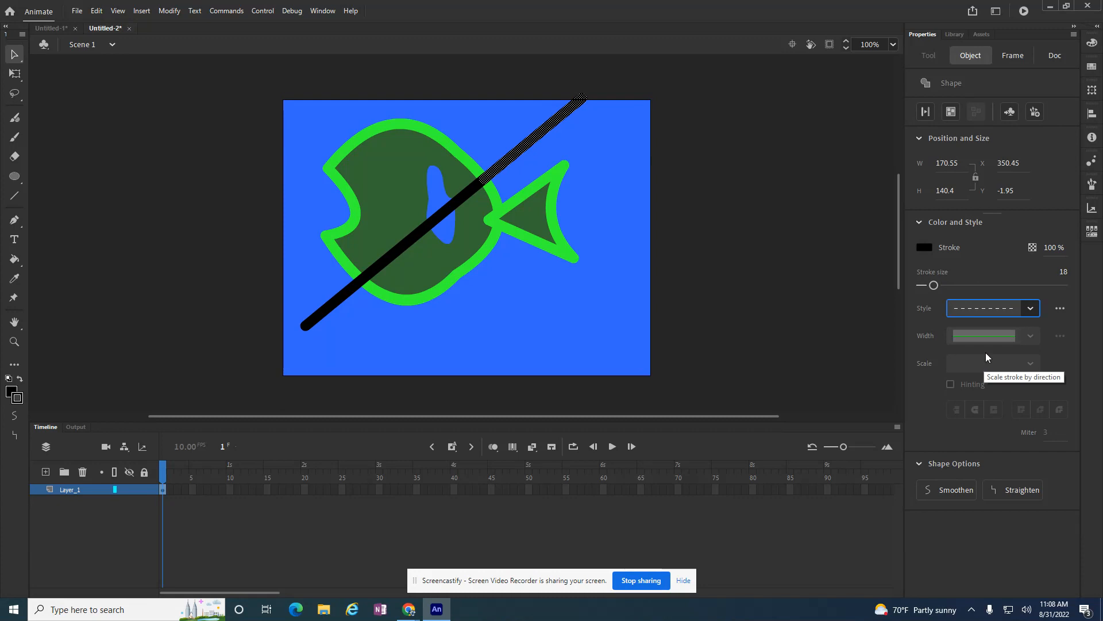
drag(933, 286, 920, 286)
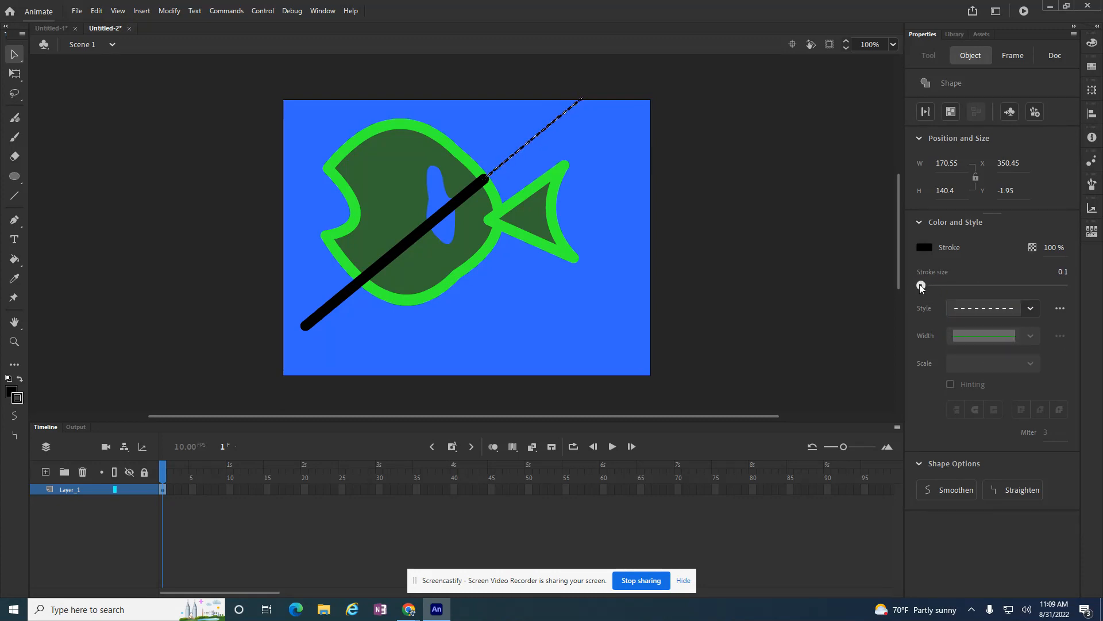
click(619, 163)
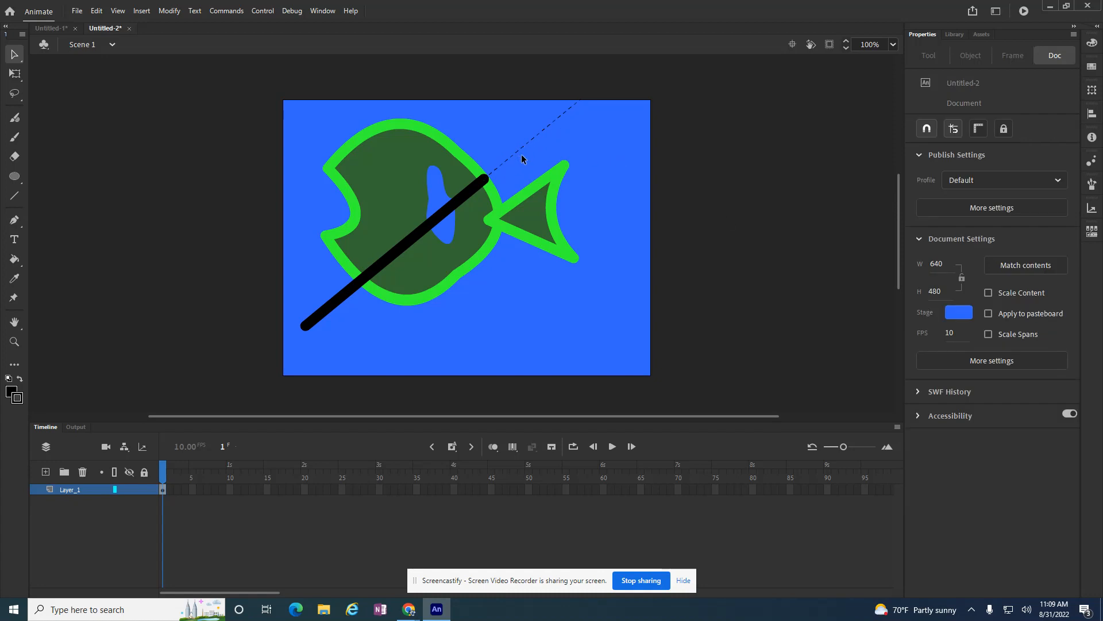
click(561, 117)
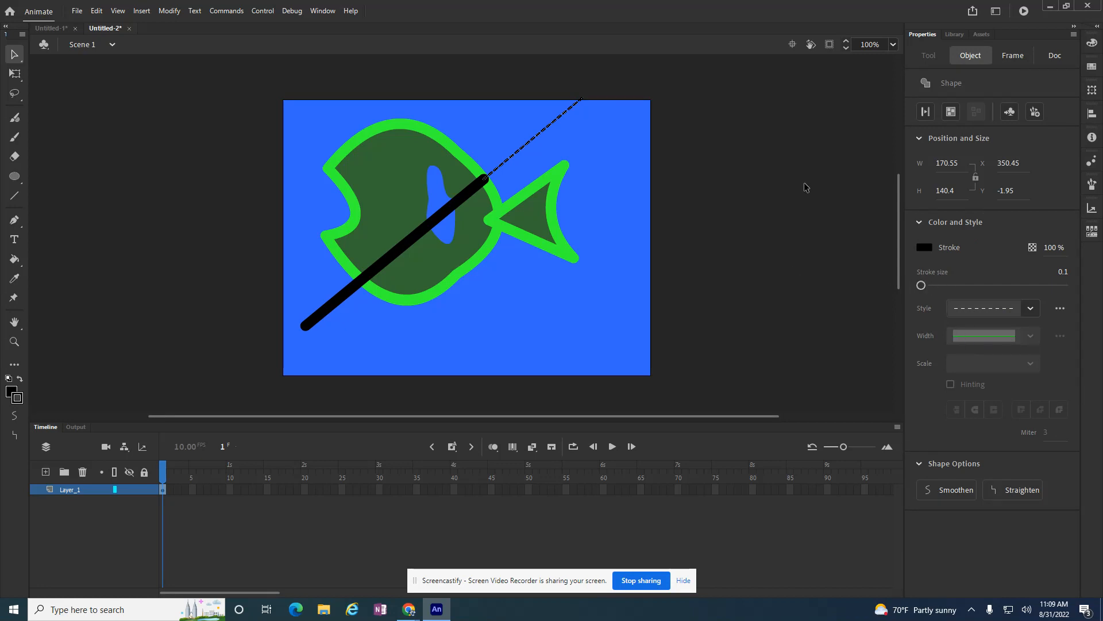
click(515, 145)
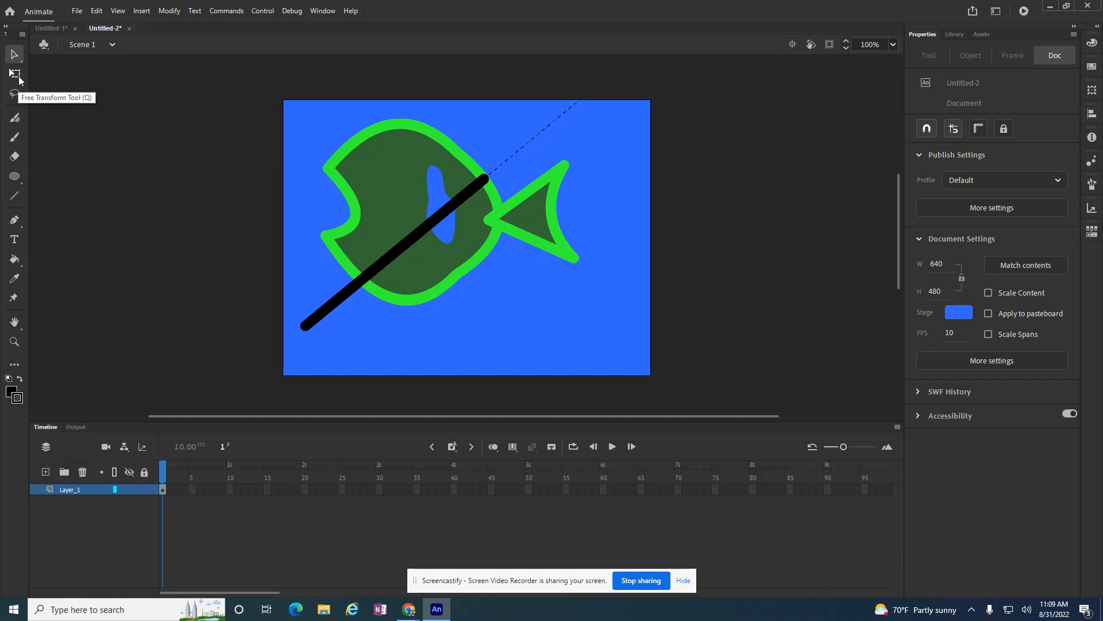
Step: Select the whole fish with its diagonal line and move it slightly down to about X 45, Y 25
click(15, 55)
click(366, 177)
drag(278, 101, 656, 353)
mouse_move(457, 227)
mouse_down()
mouse_move(559, 297)
mouse_move(459, 241)
mouse_up()
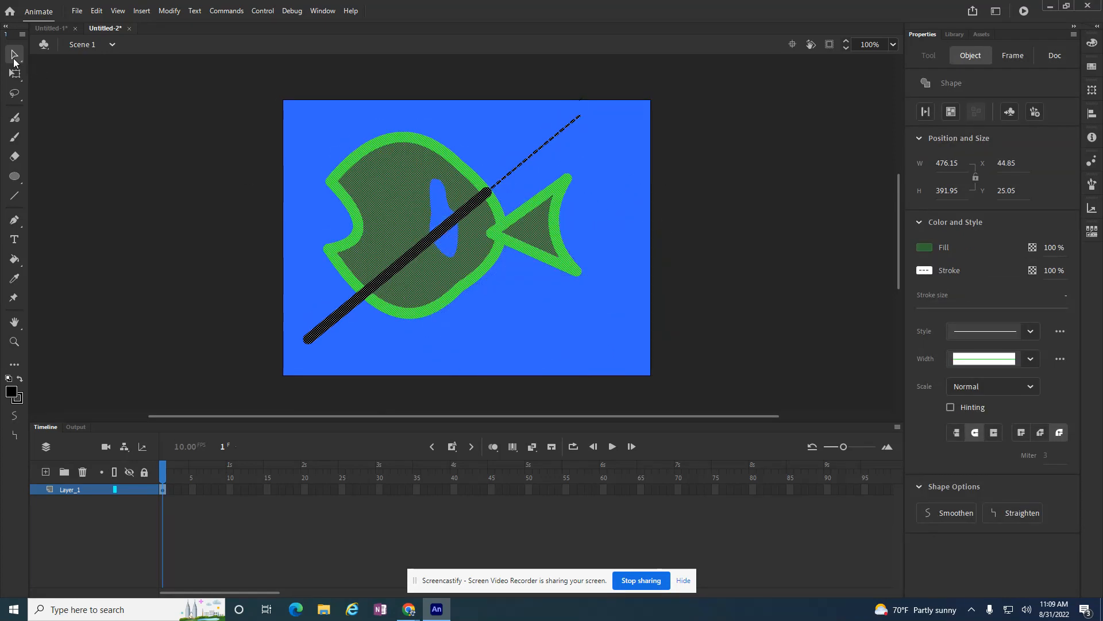
Step: Shrink the whole drawing about its centre with Free Transform to about 203 × 116 px
click(15, 73)
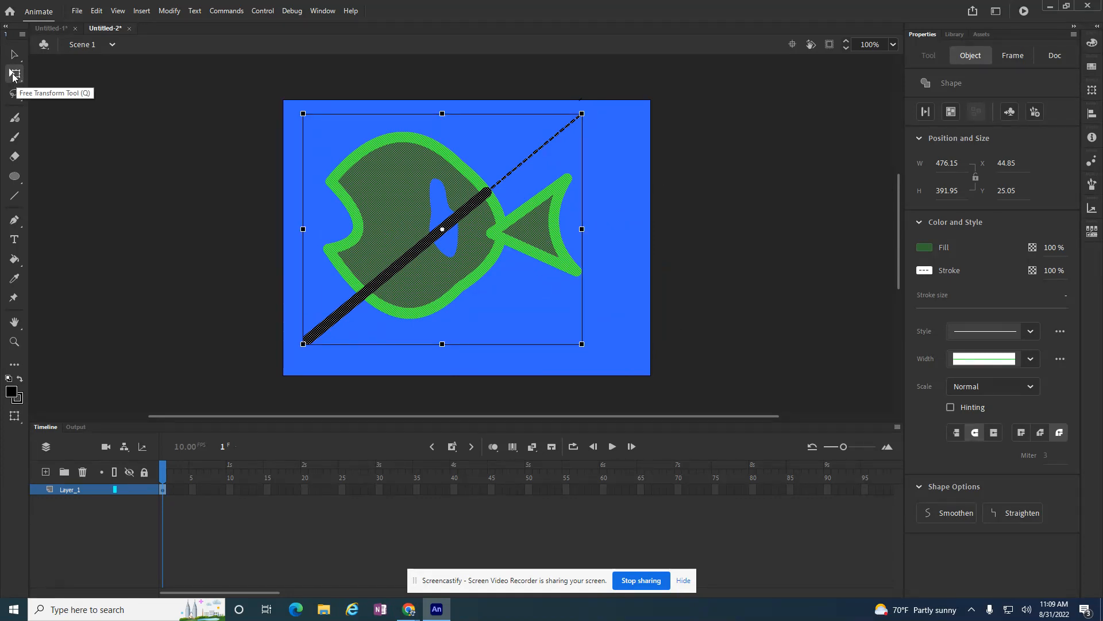
drag(302, 113, 383, 194)
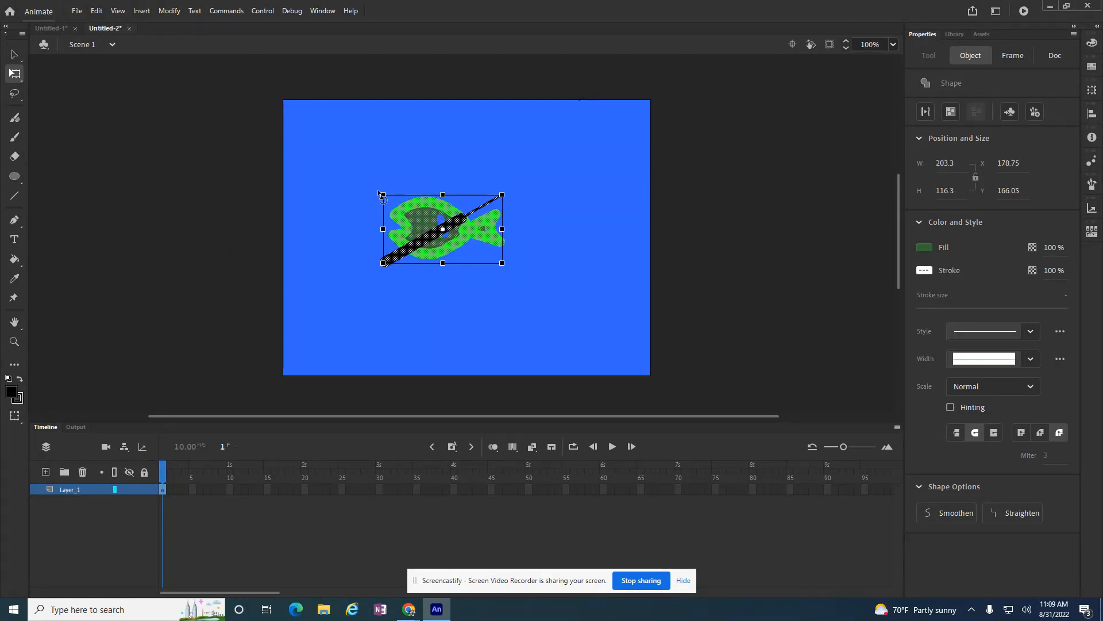
drag(377, 197, 344, 184)
click(14, 55)
click(450, 283)
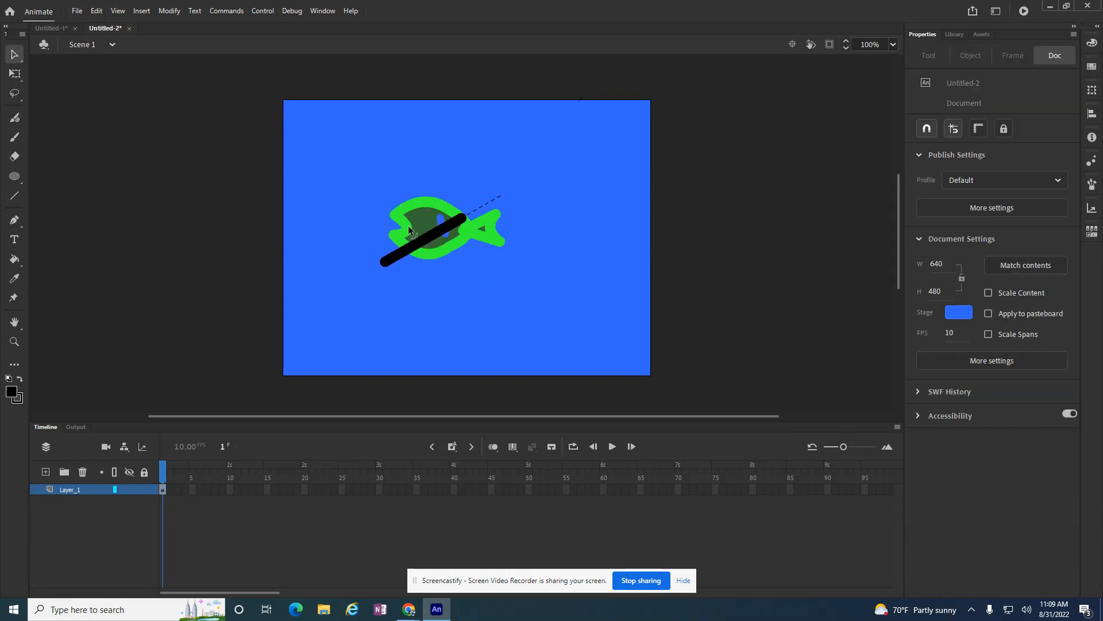
Step: Reselect the whole drawing and enlarge it with Free Transform to a little under half the stage width
drag(315, 169, 576, 321)
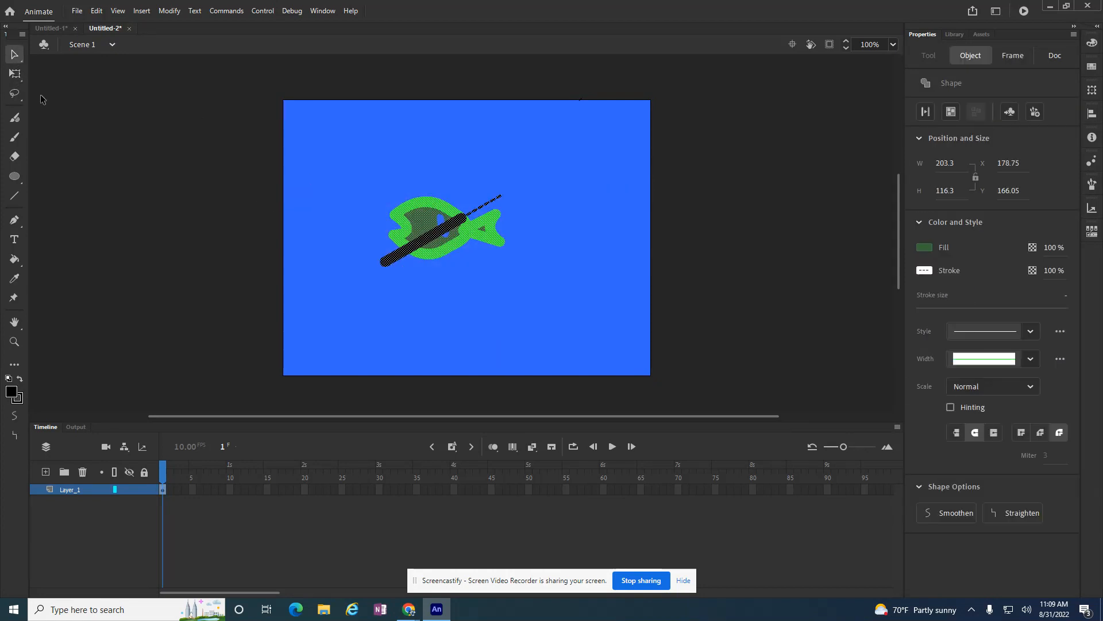
click(19, 77)
drag(386, 197, 360, 165)
click(580, 204)
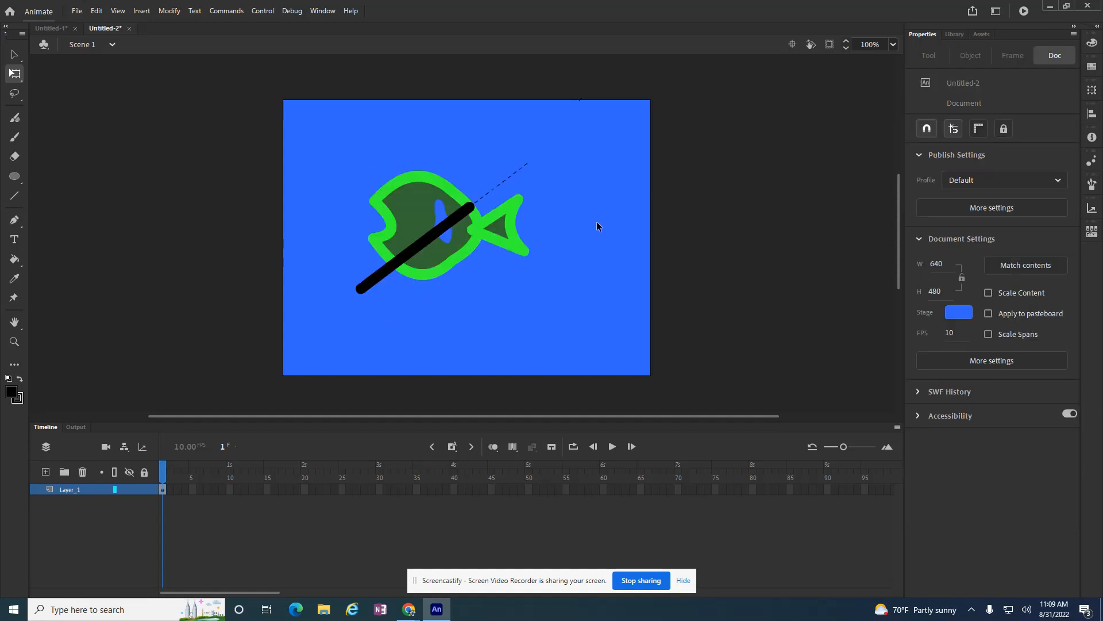
Step: Reduce the height of the fish's tail fin with Free Transform
click(497, 236)
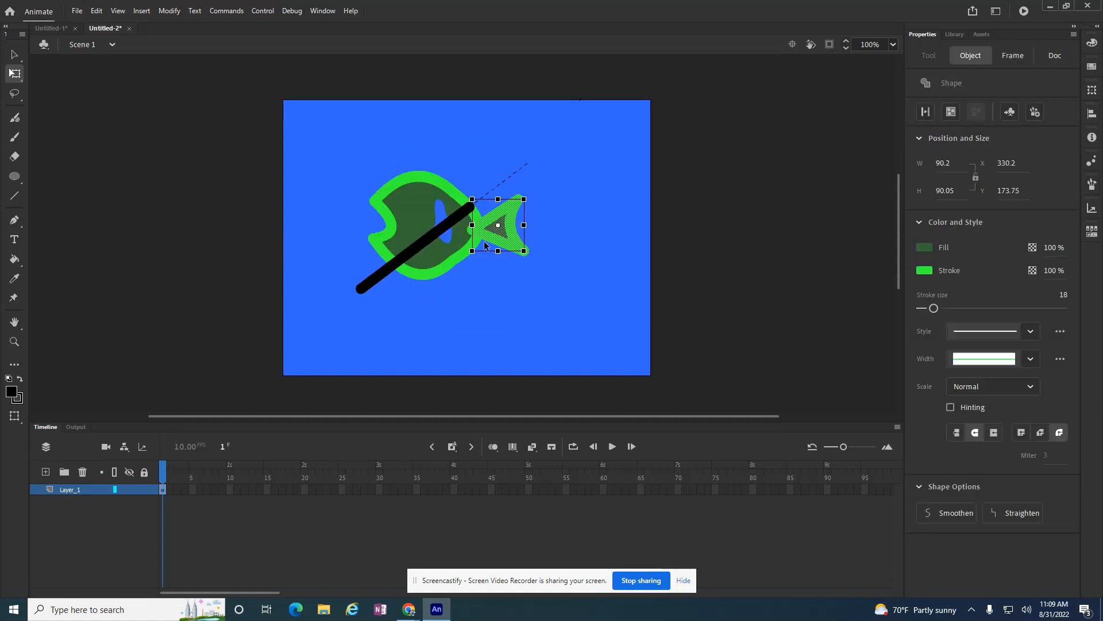
drag(523, 252, 486, 220)
click(552, 262)
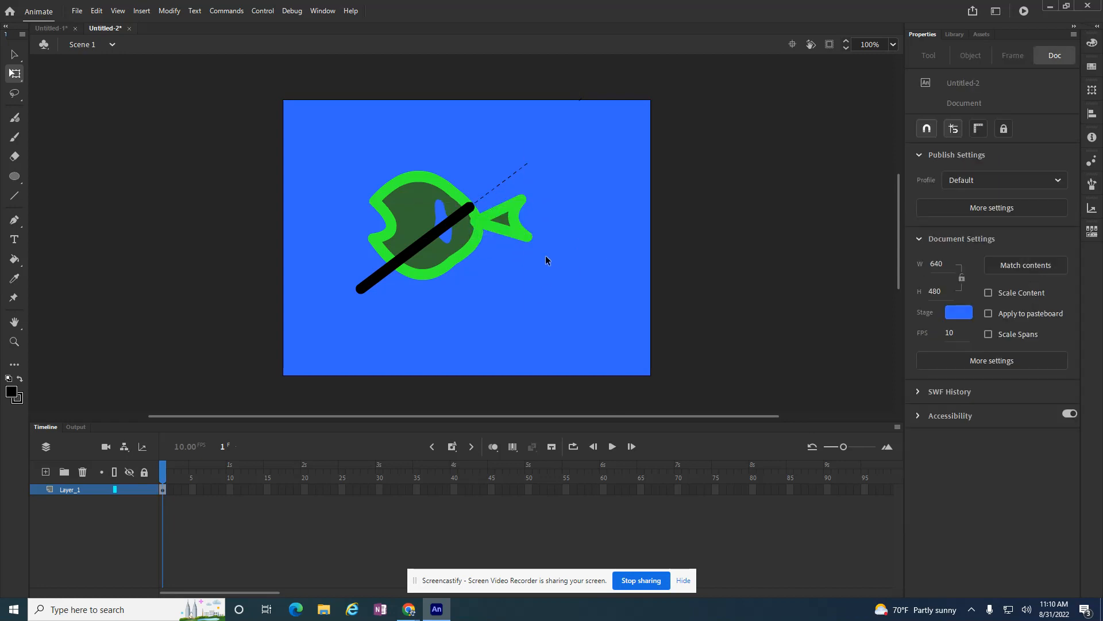
Step: Draw a thin dashed black line above the fish, rising gently from left to right
click(16, 178)
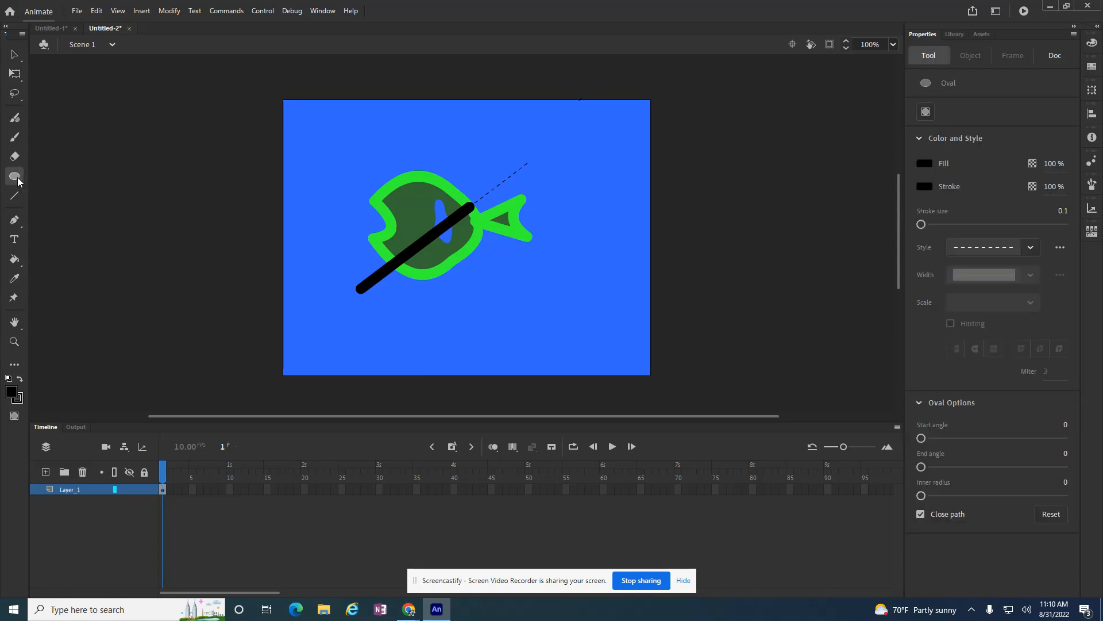
click(16, 198)
drag(305, 172, 524, 107)
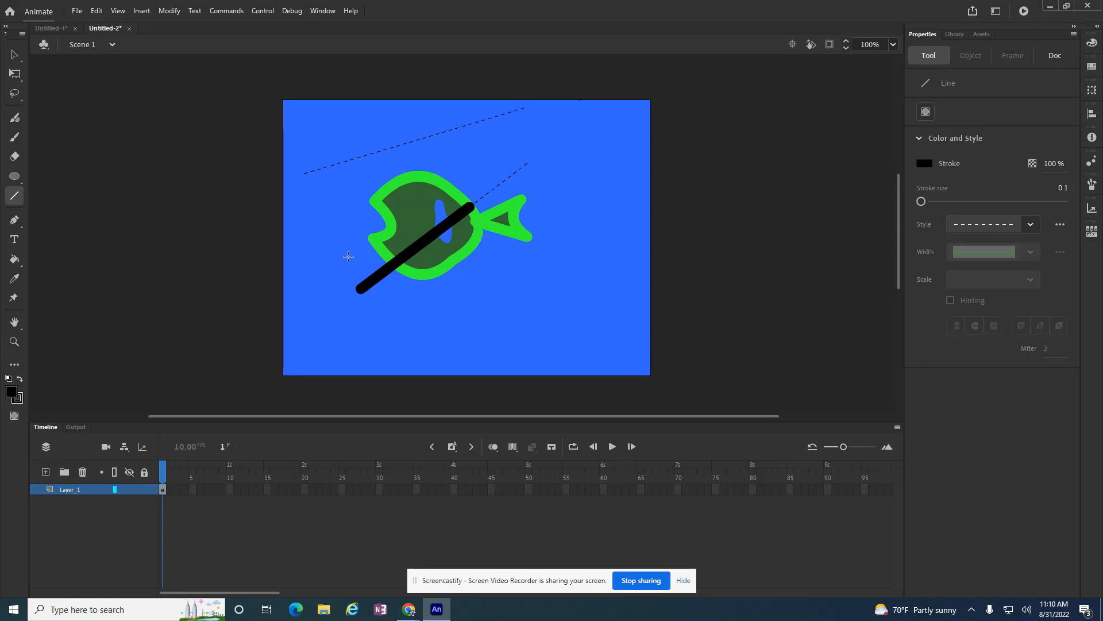
Step: Bend the dashed line above the fish upward into an arc and pull a corner down in it to form two humps
click(14, 58)
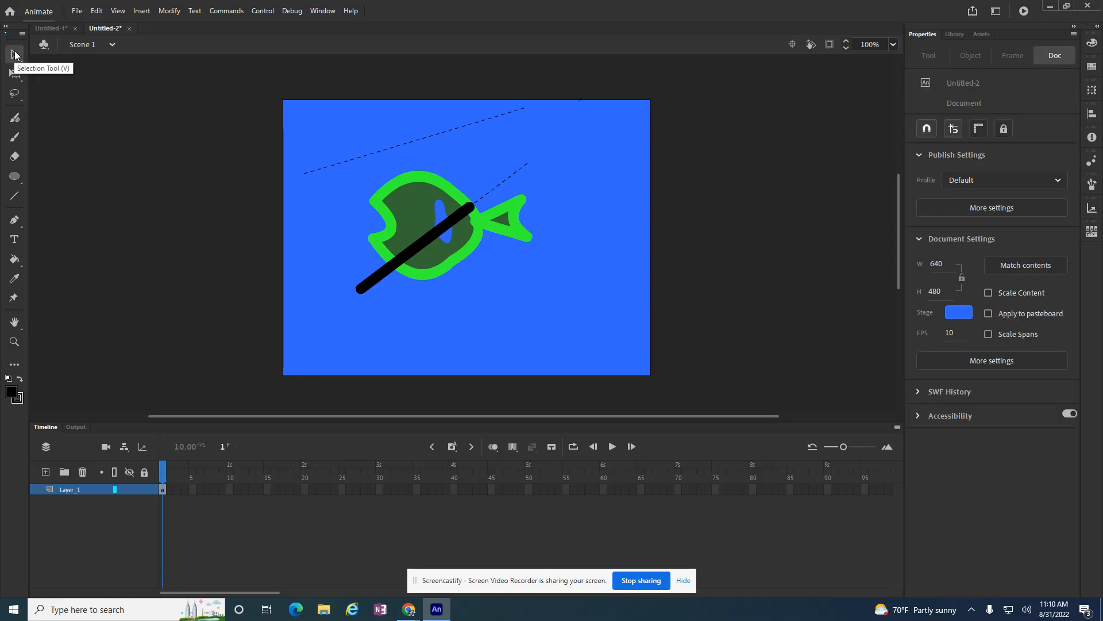
drag(394, 151, 383, 118)
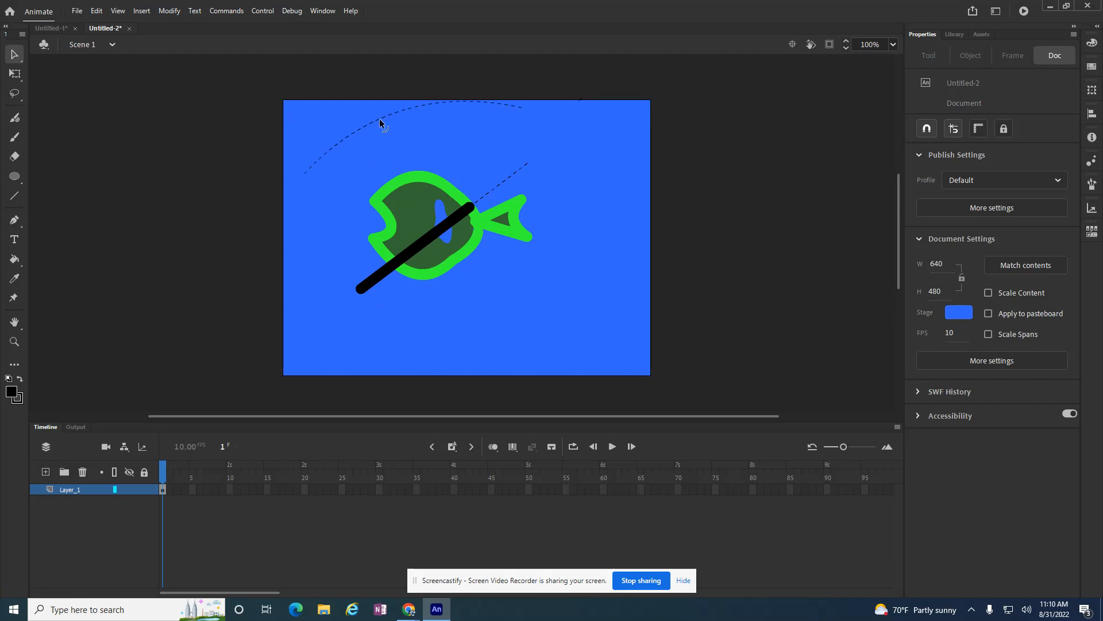
drag(380, 122, 390, 155)
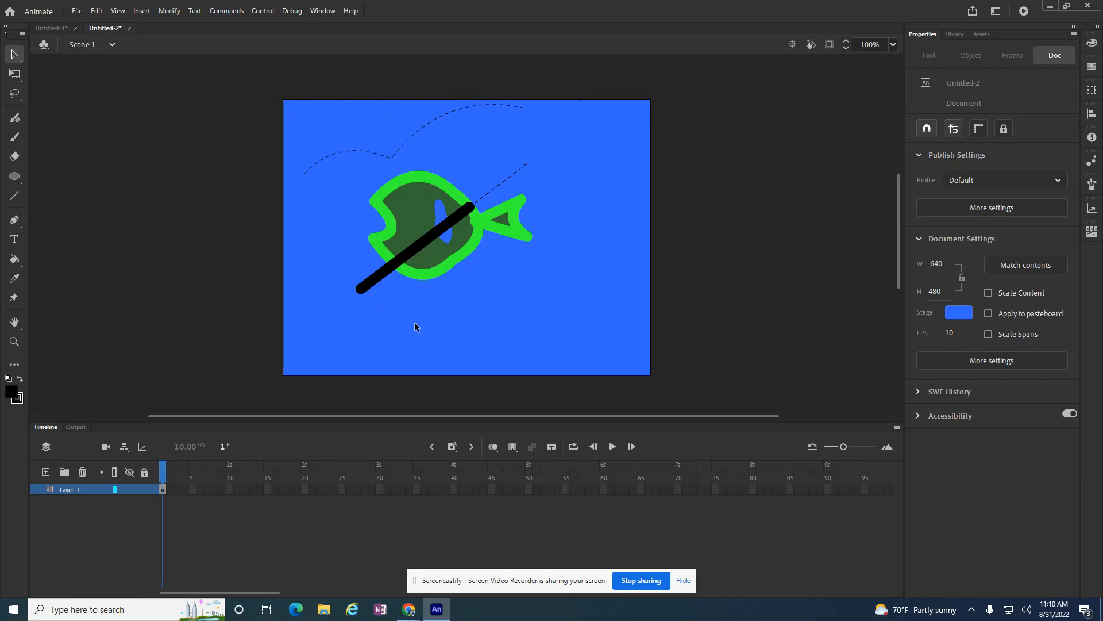